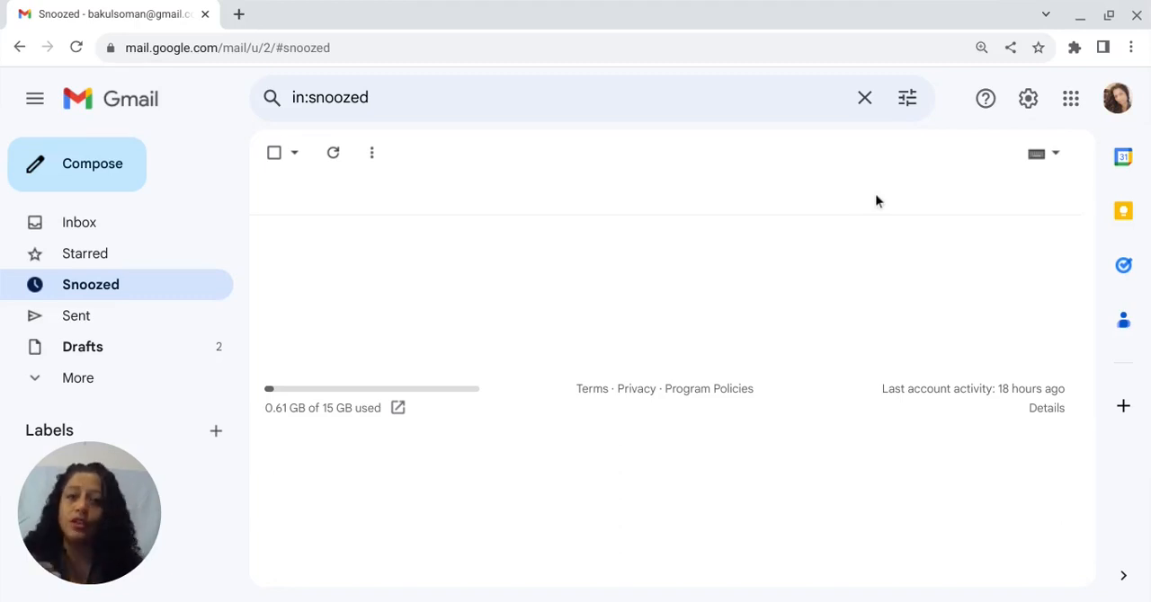
- Rearrange the Google apps launcher so that Keep sits in the first row, directly after Account
click(1073, 102)
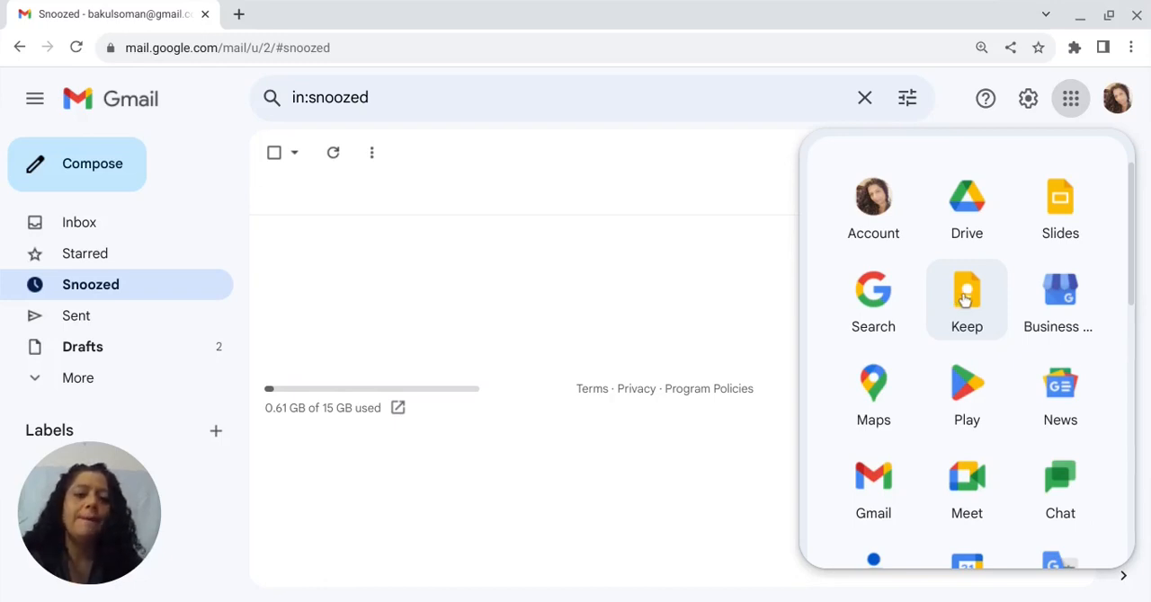
drag(964, 299, 956, 589)
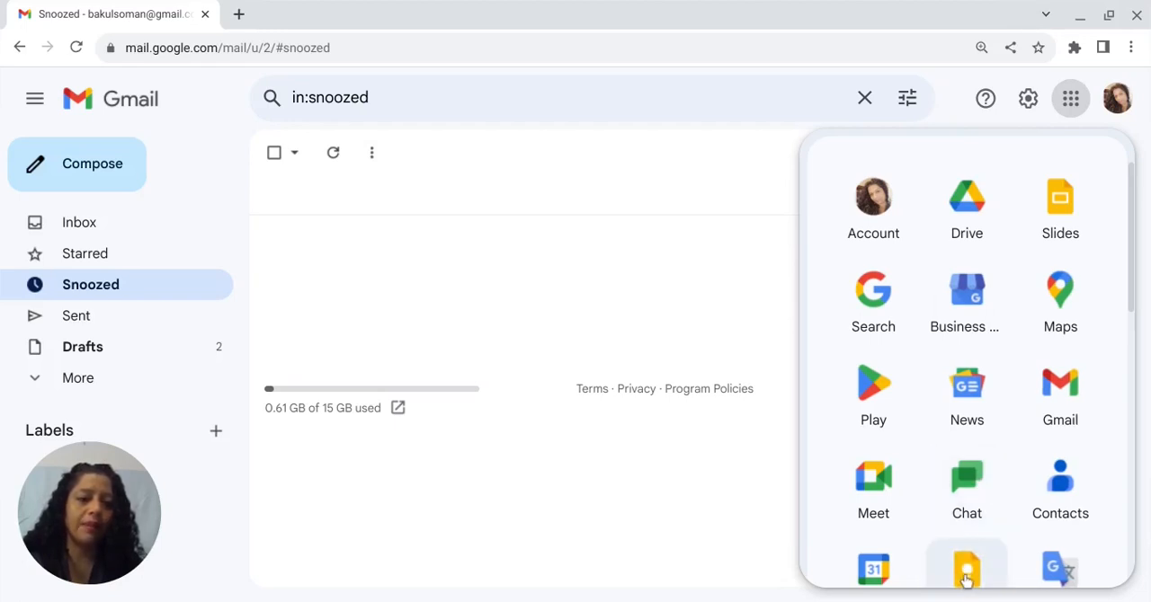
drag(961, 584, 970, 199)
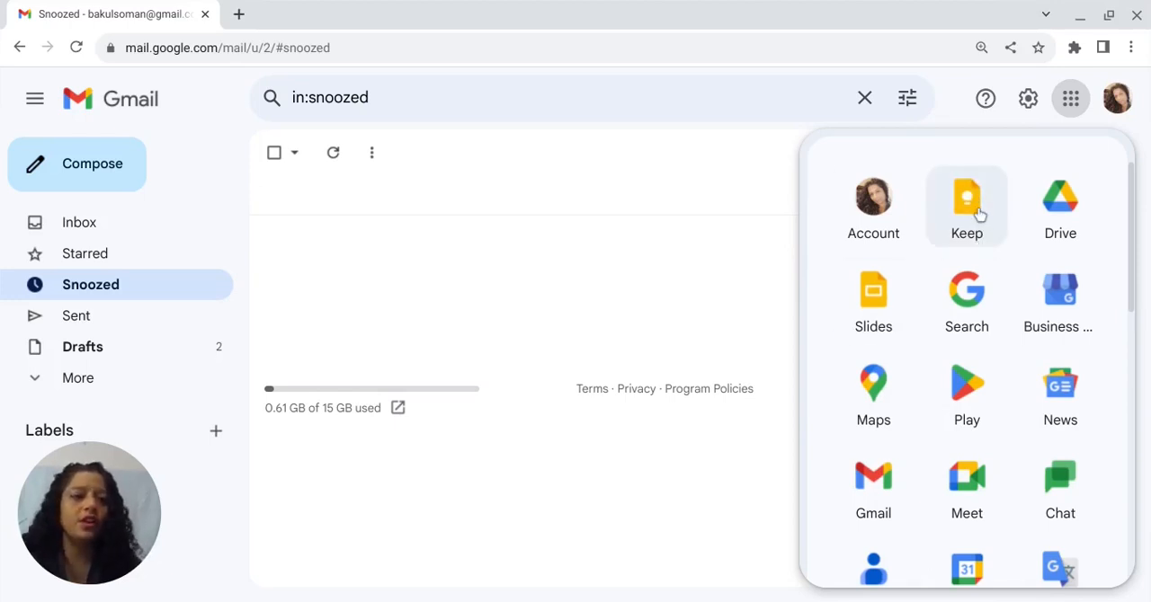
click(1071, 99)
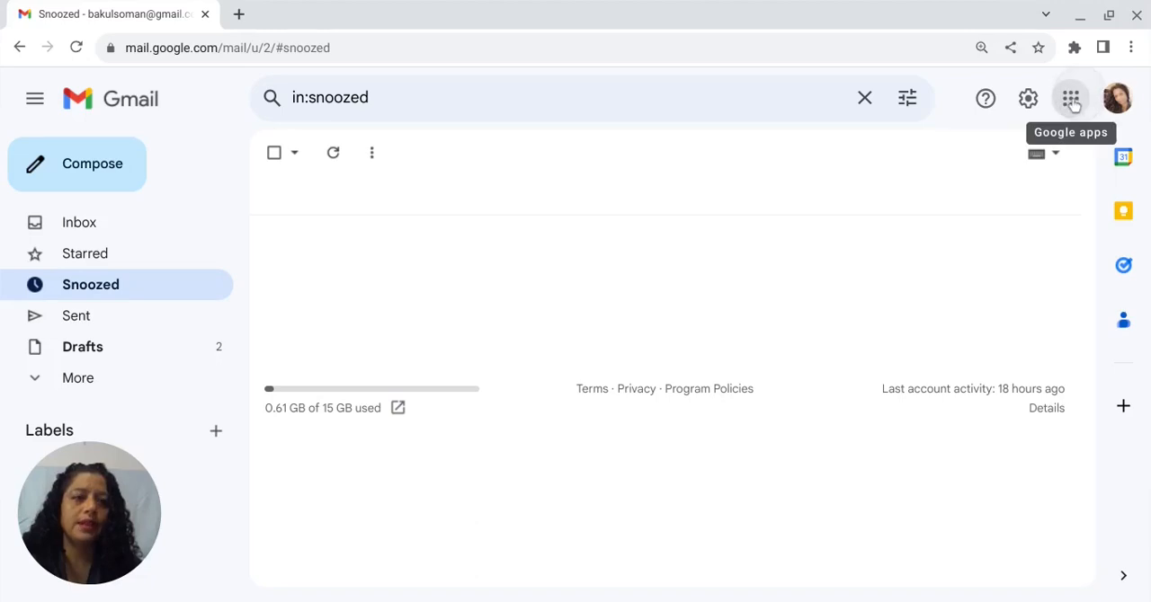
- Switch to Google Keep and start a new note titled "Today's To-Do List"
click(1070, 104)
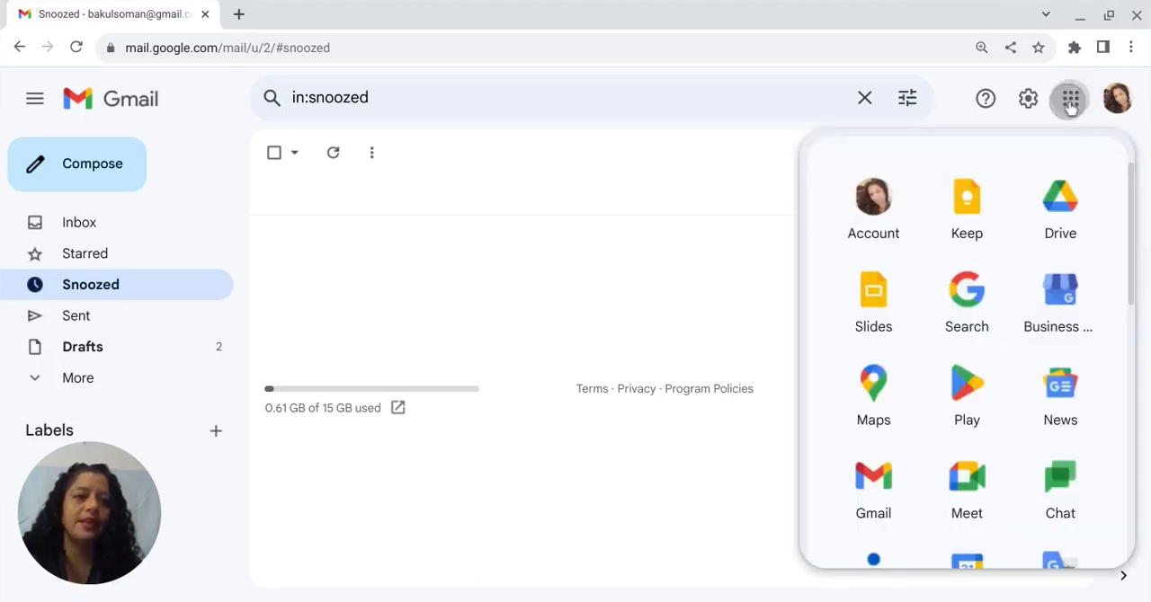
click(969, 231)
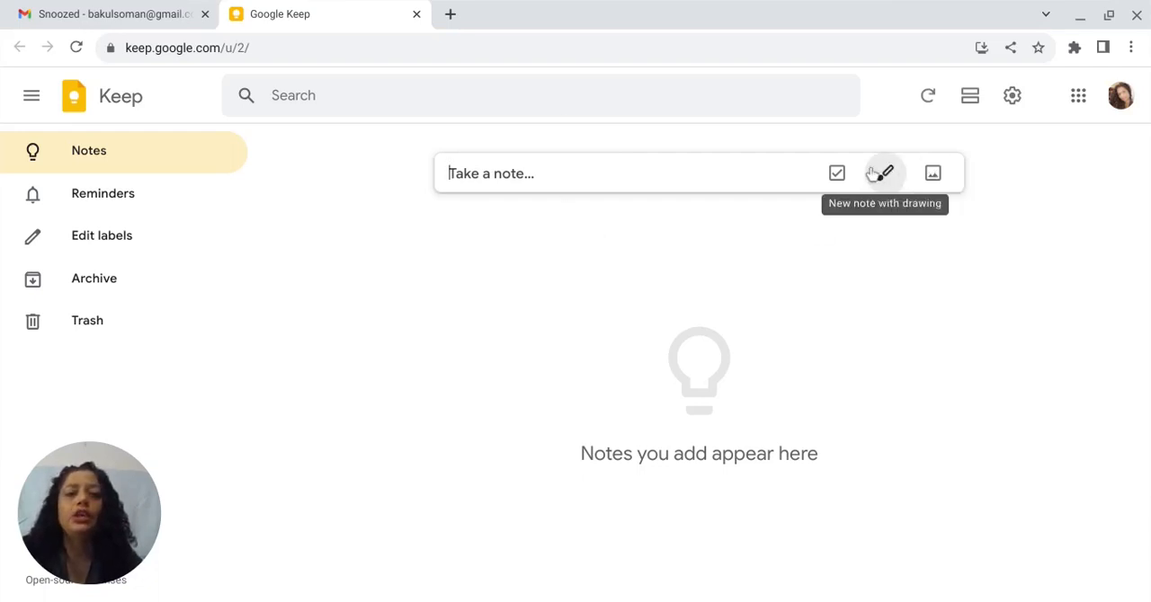
click(589, 175)
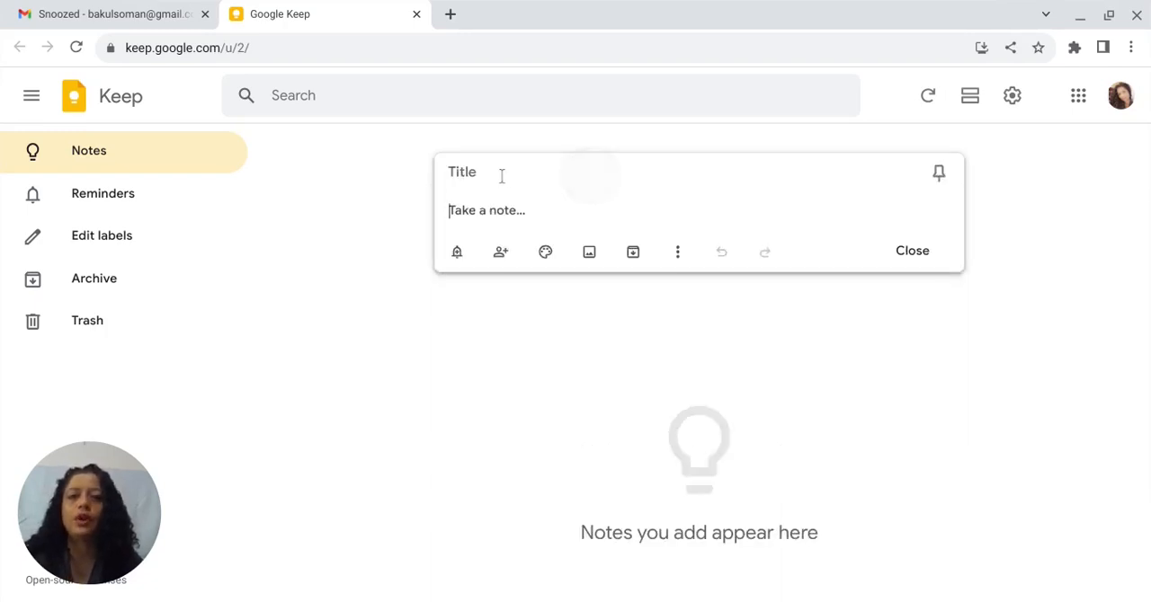
click(473, 171)
text(Home)
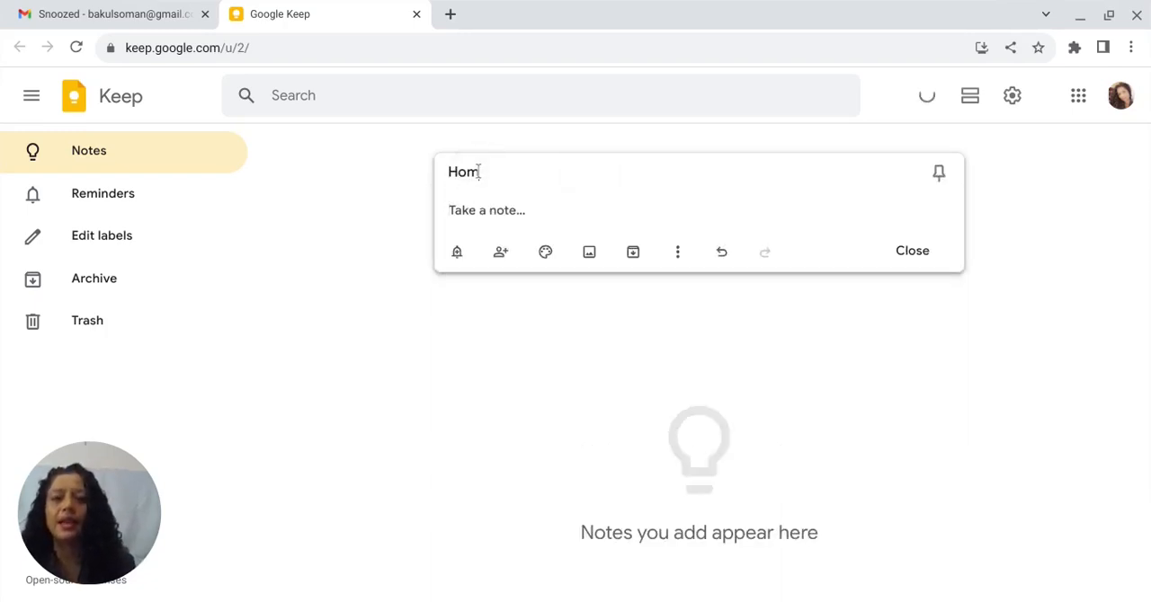
key(BackSpace)
key(BackSpace)
key(BackSpace)
key(BackSpace)
text(T)
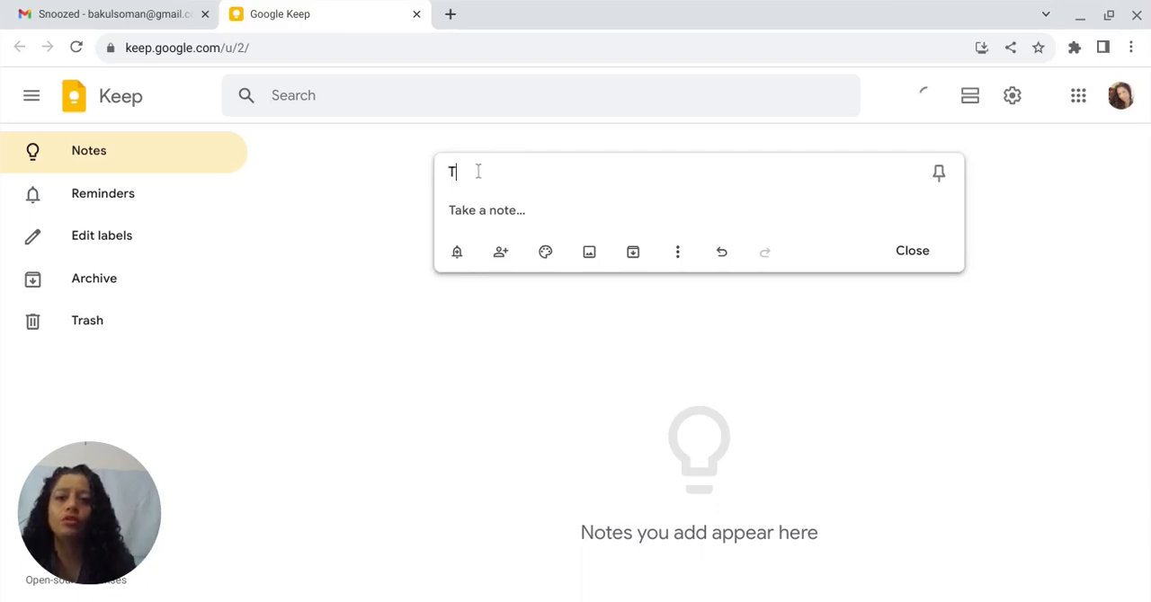
text(oday's To-Do0)
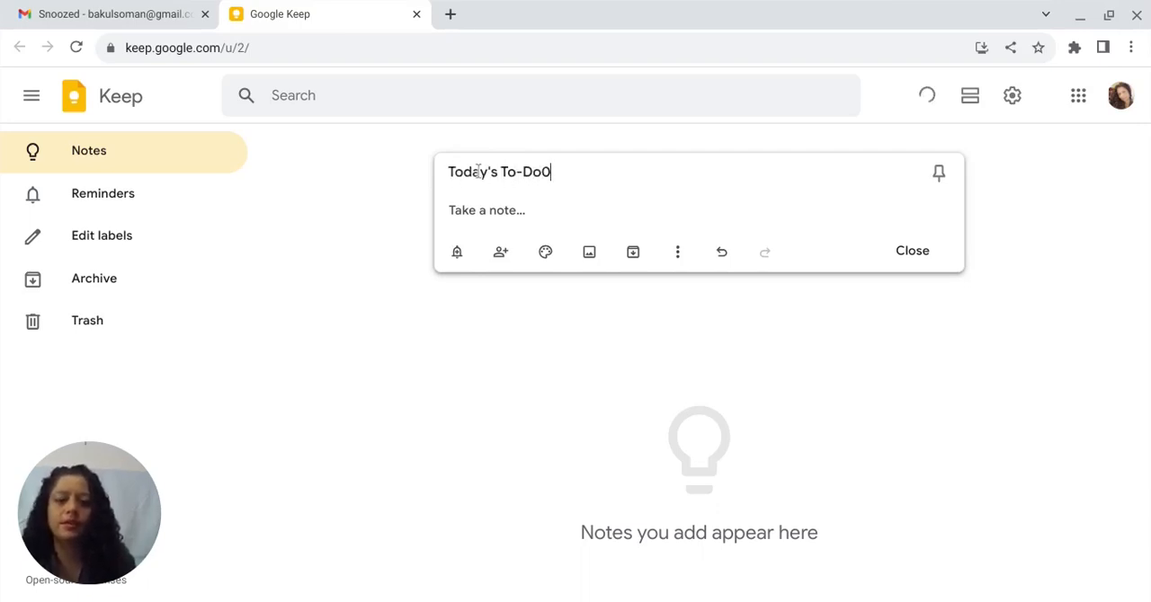
key(BackSpace)
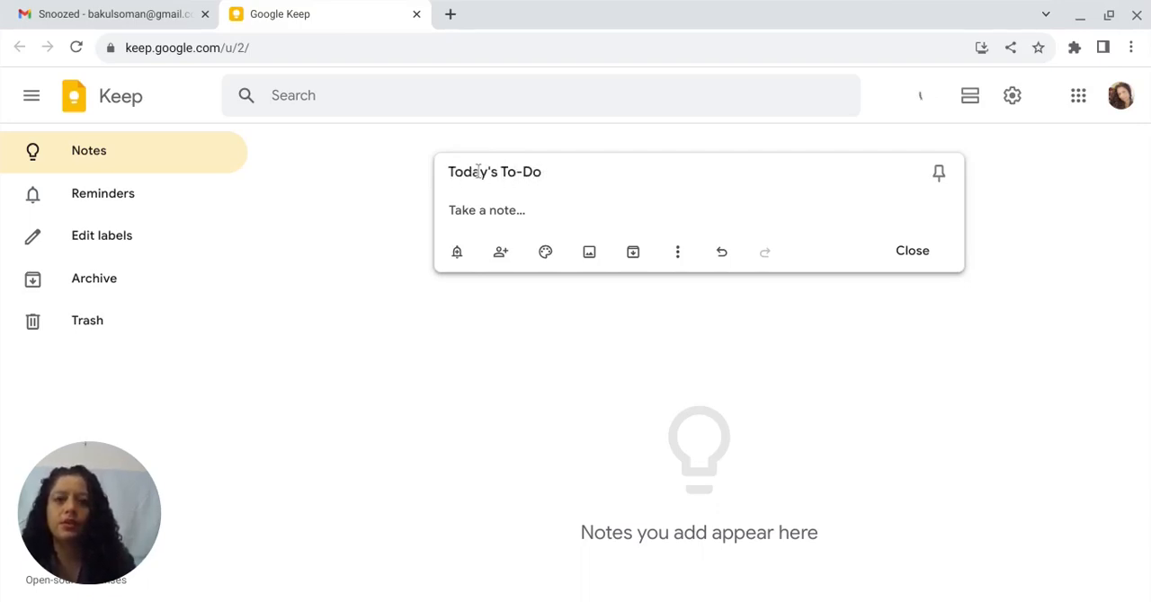
text(List)
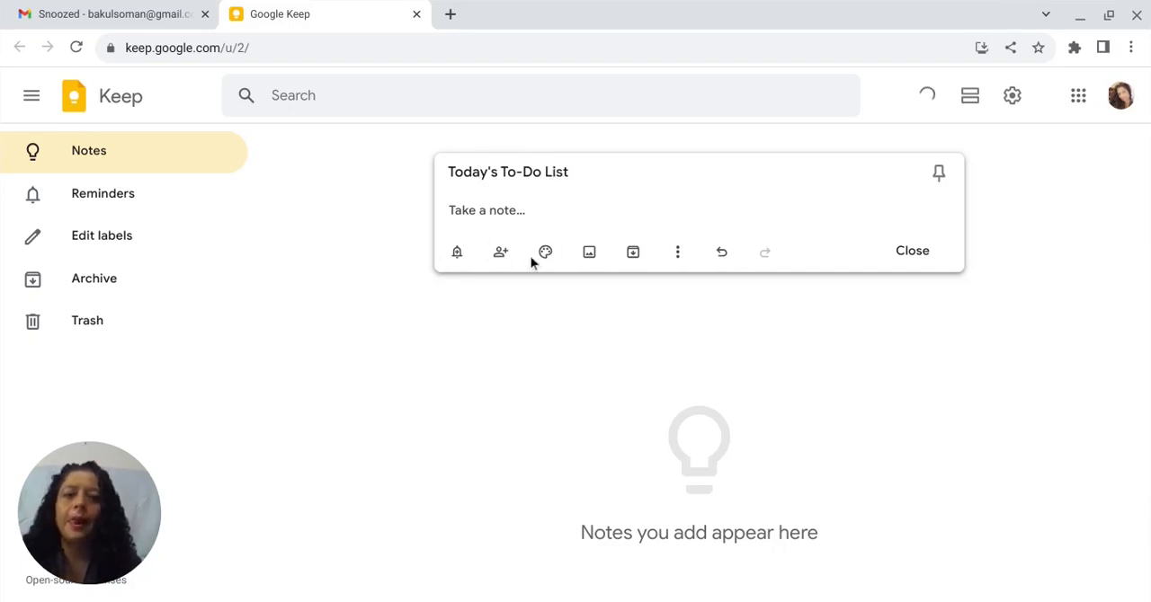
- Set the background colour of the to-do note to teal
mouse_move(545, 254)
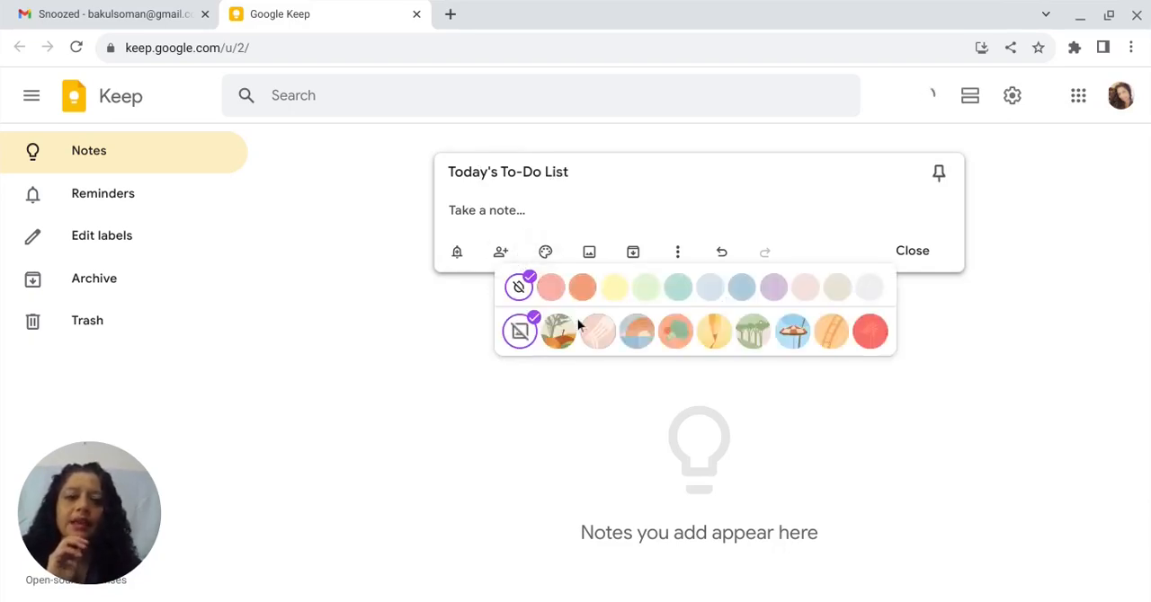
click(680, 289)
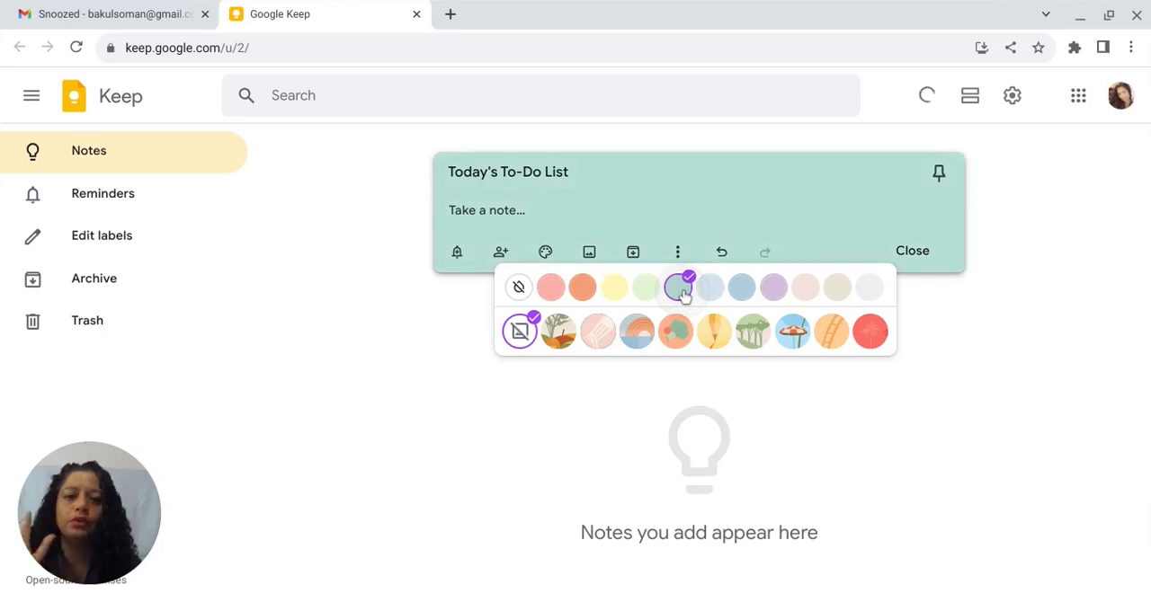
- Enter "Do laundry" as the note's text and convert the note into a list with checkboxes
click(455, 205)
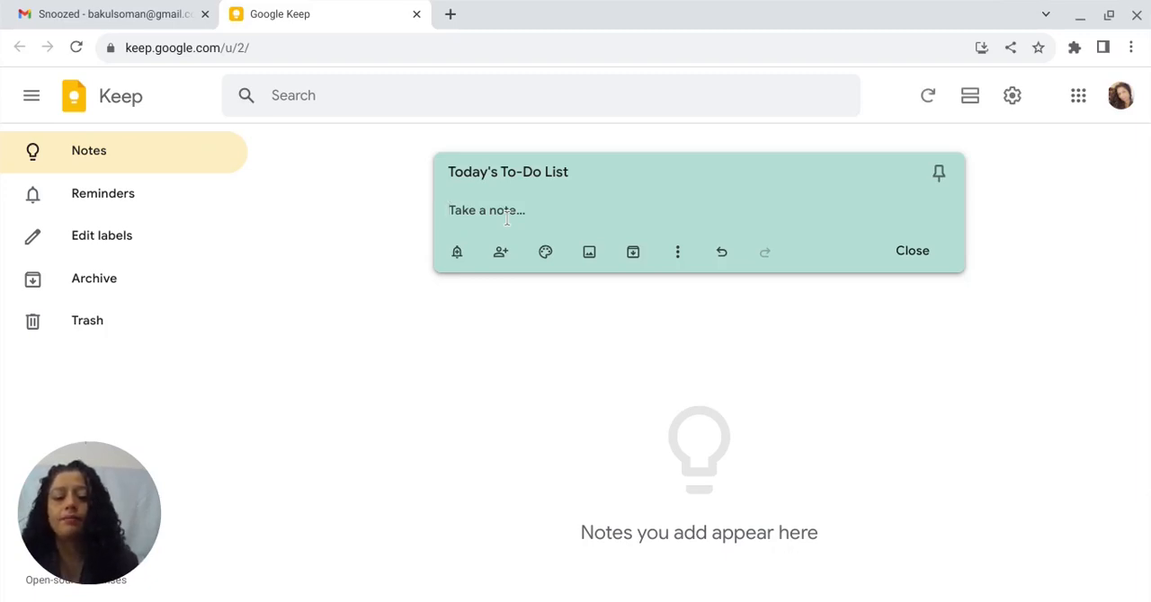
text(Do laundr)
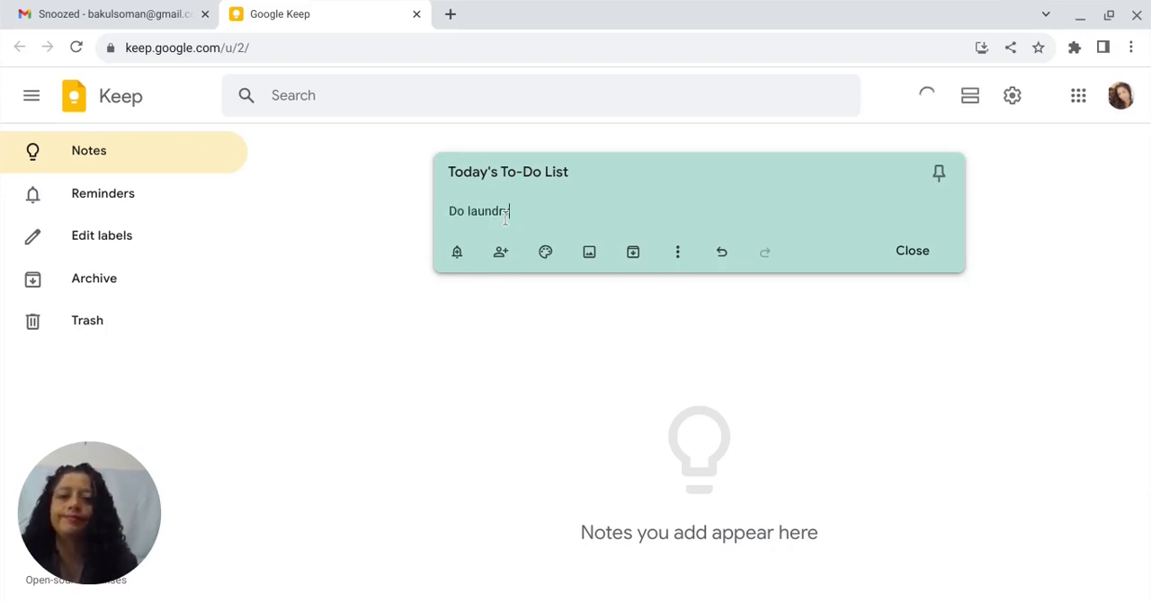
text(y)
key(Return)
click(474, 211)
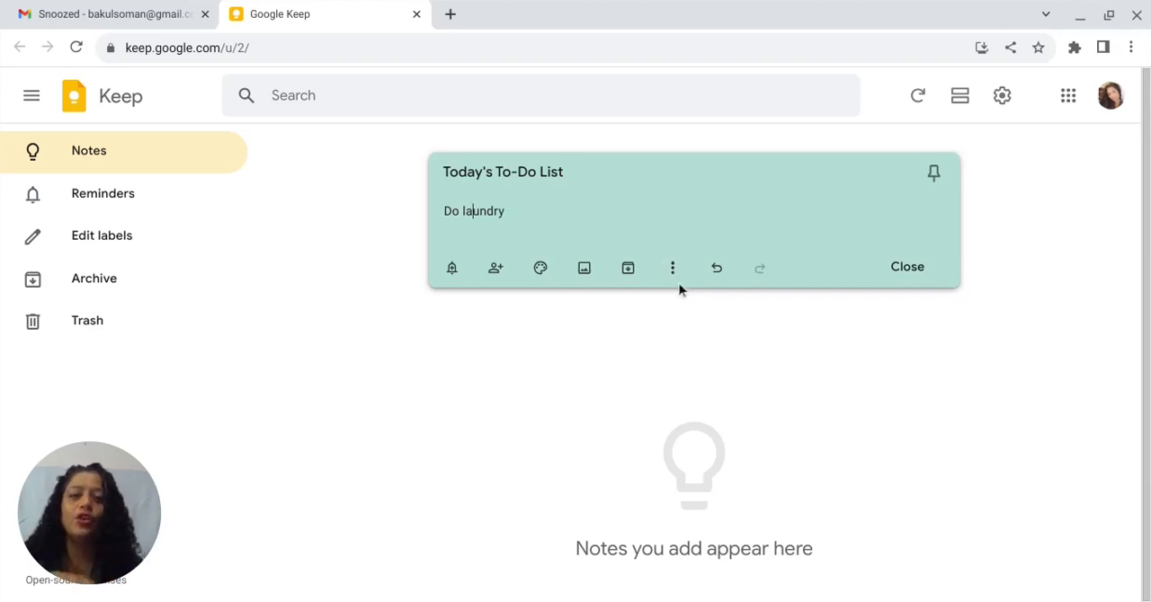
click(672, 268)
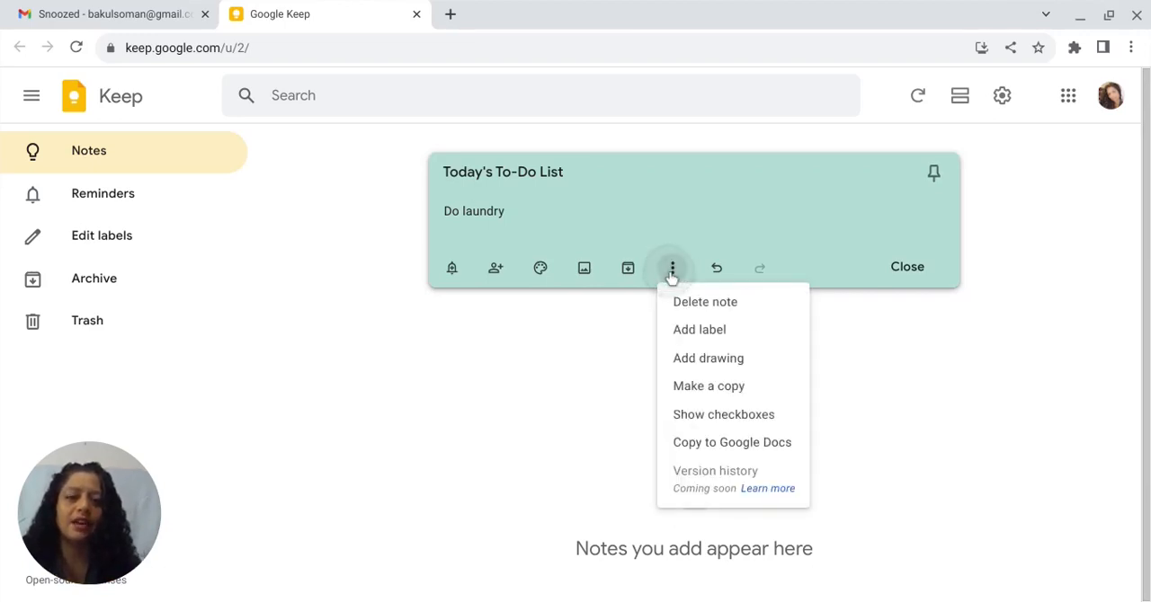
click(706, 417)
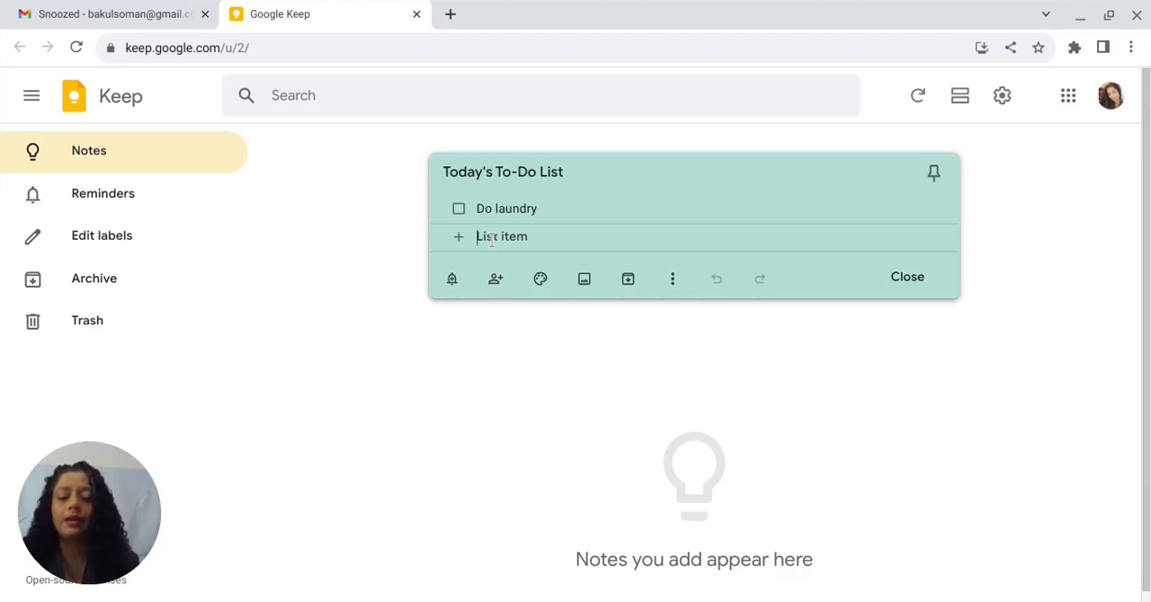
- Add "Record a video" and "vaccum" as further items in the checklist
text(Record a)
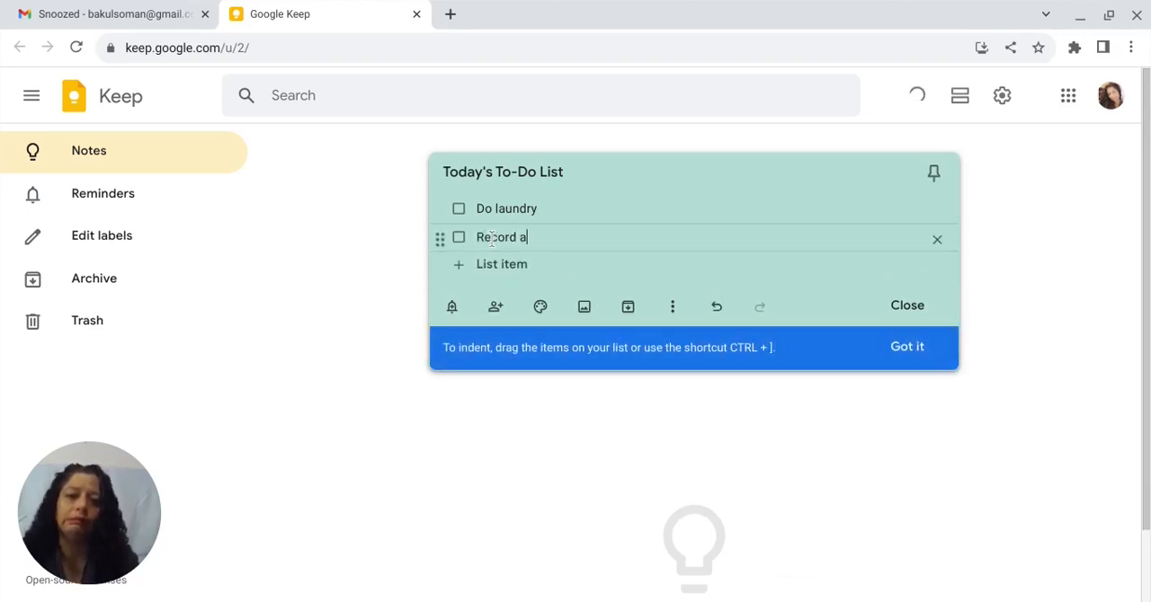
text( video)
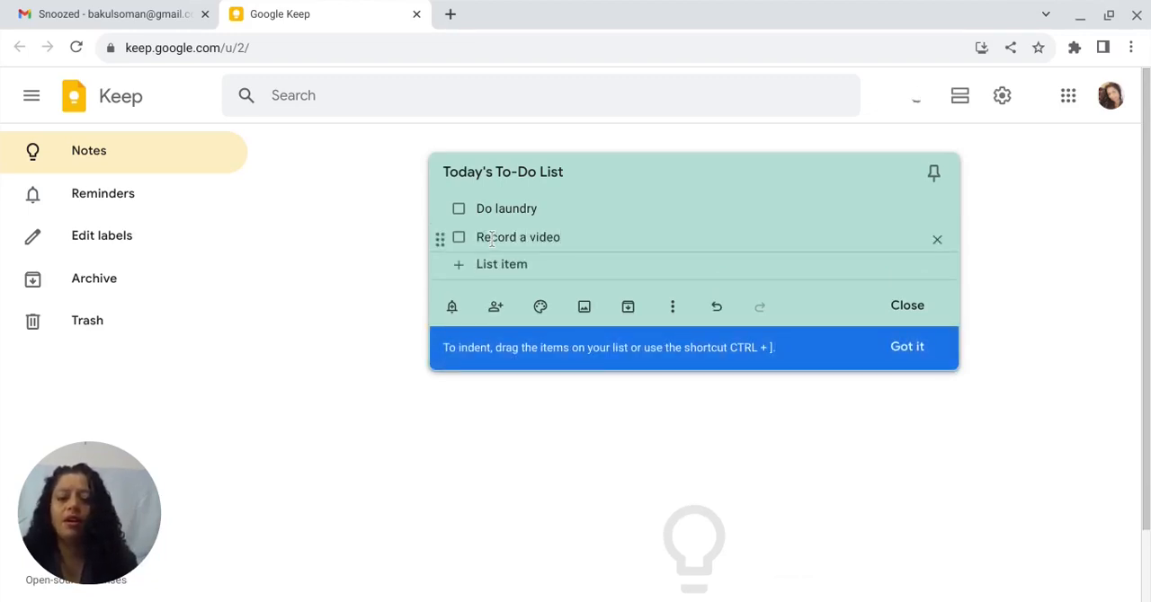
key(Return)
text(vac)
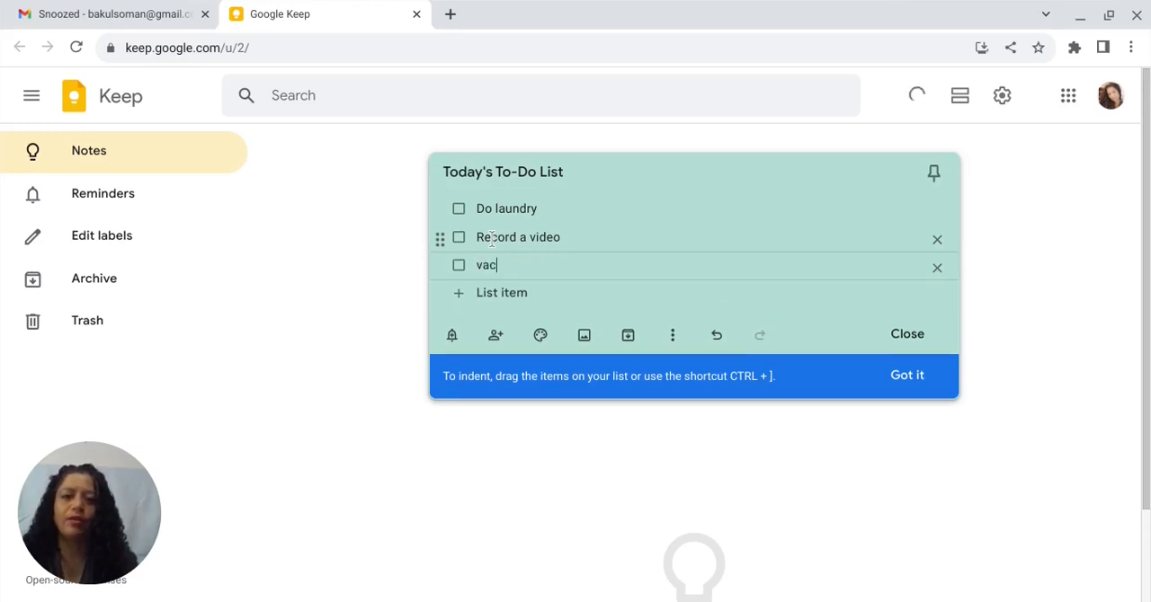
text(cum)
key(Return)
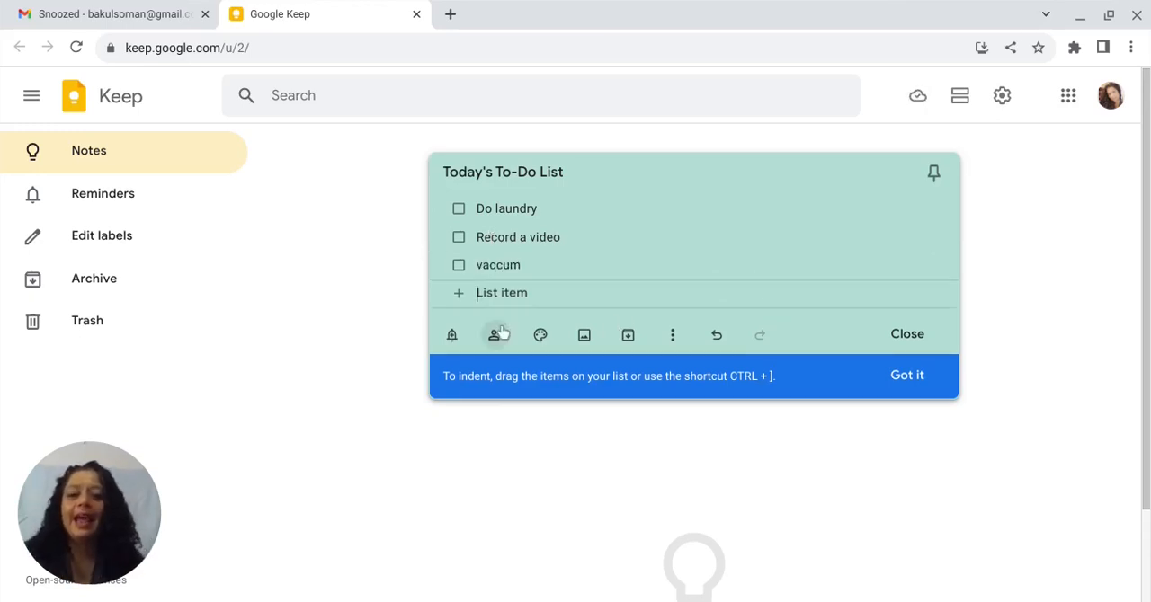
- Set a non-repeating reminder on the note for Aug 20, 2023 at 1:00 PM
click(451, 338)
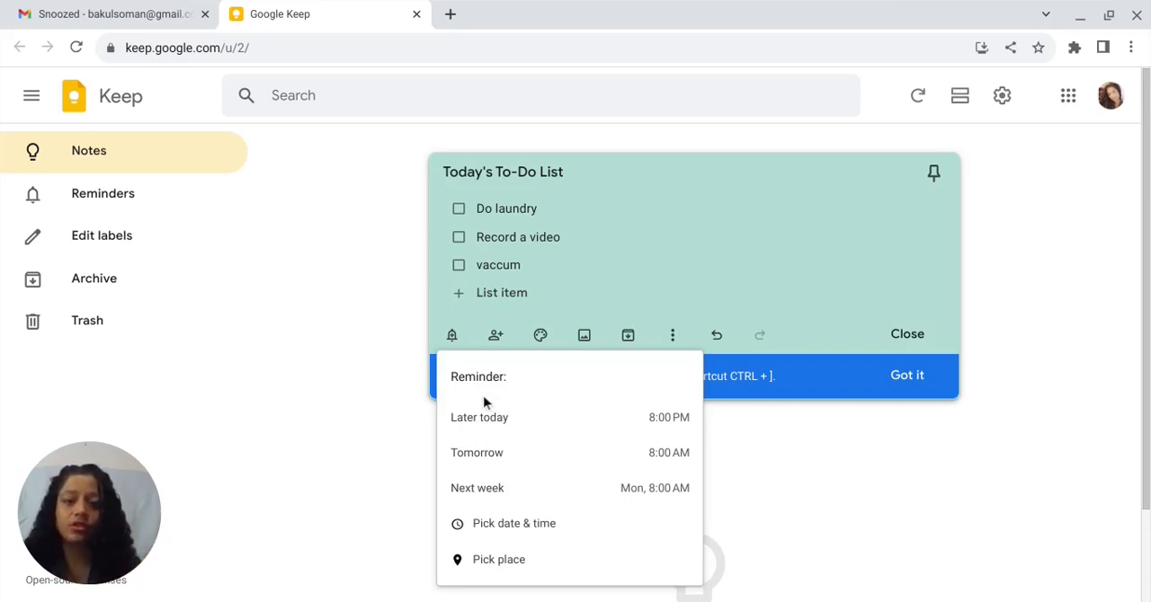
click(498, 527)
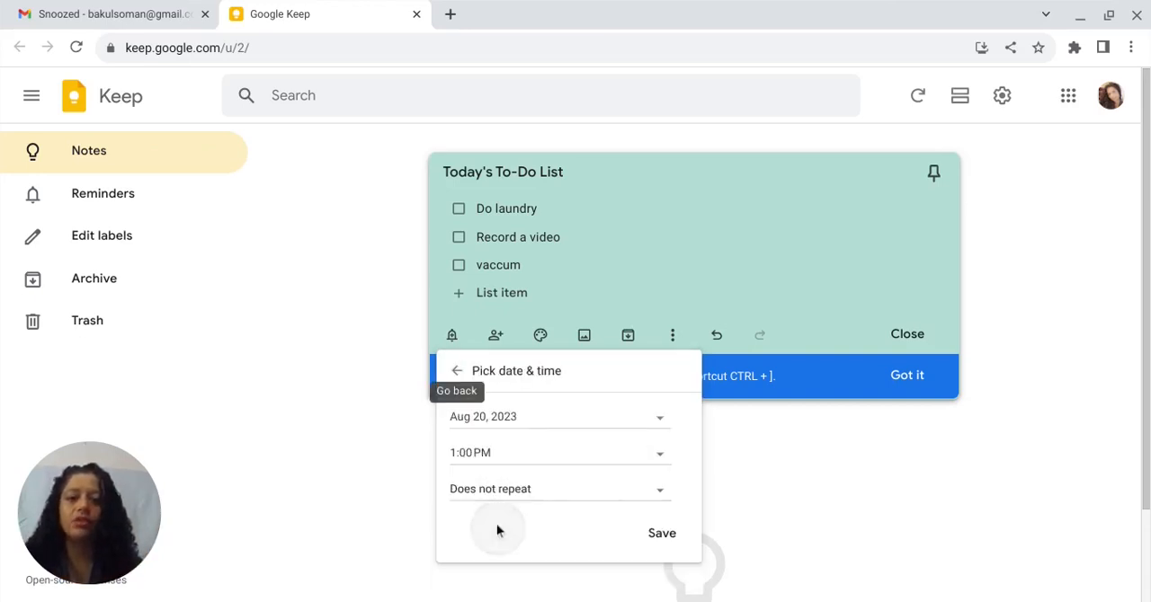
click(682, 539)
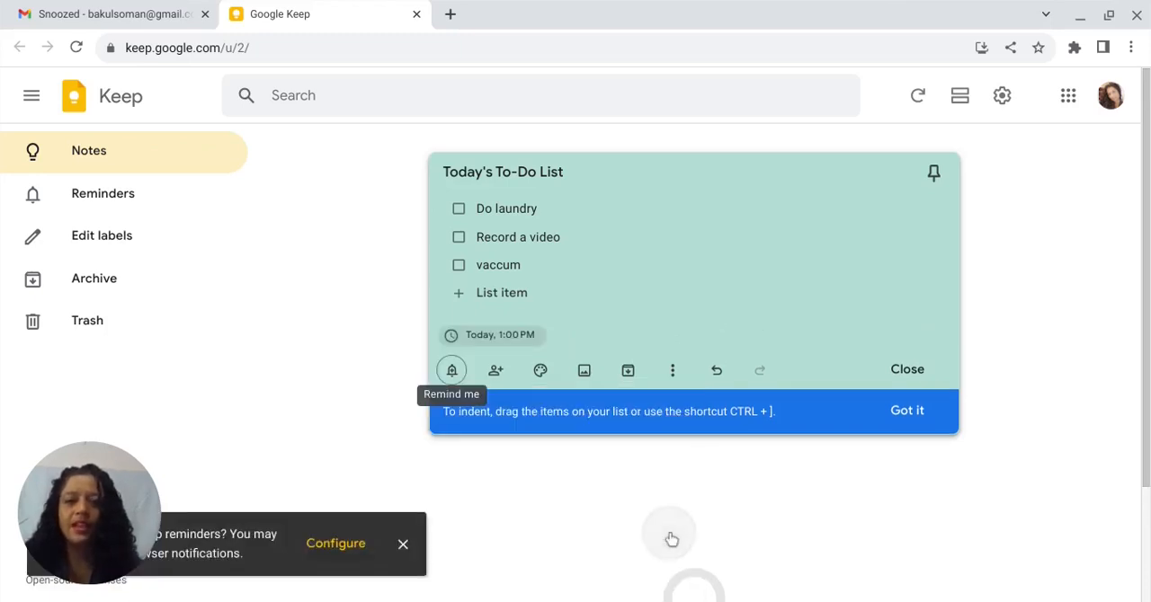
- Share the note with a collaborator by entering their suggested e-mail address, and save the collaborators
click(496, 373)
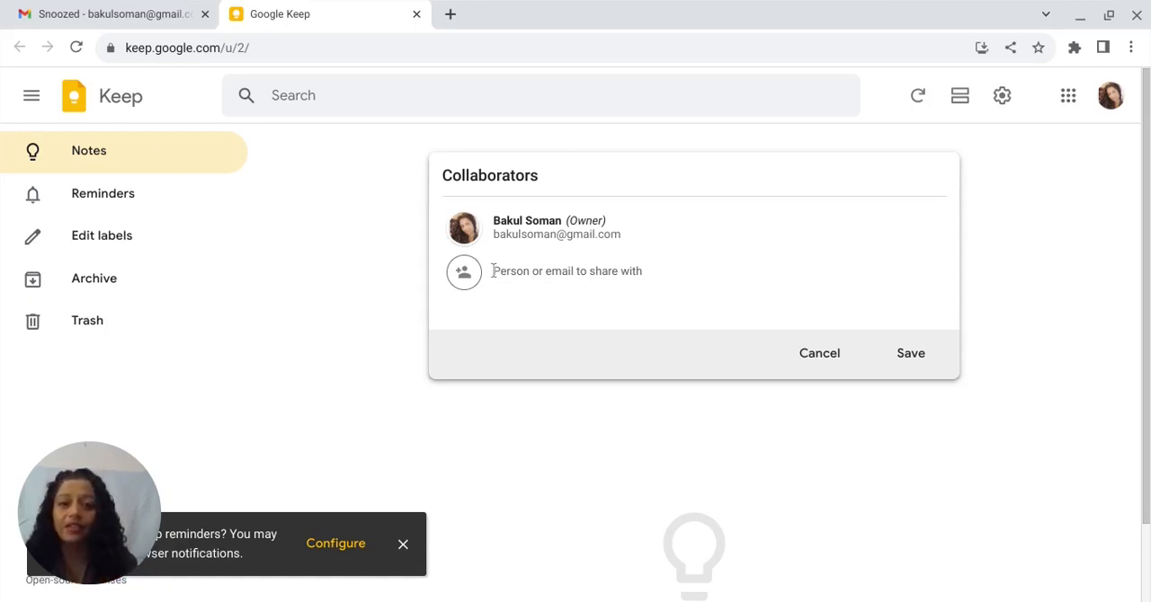
text(bsoman)
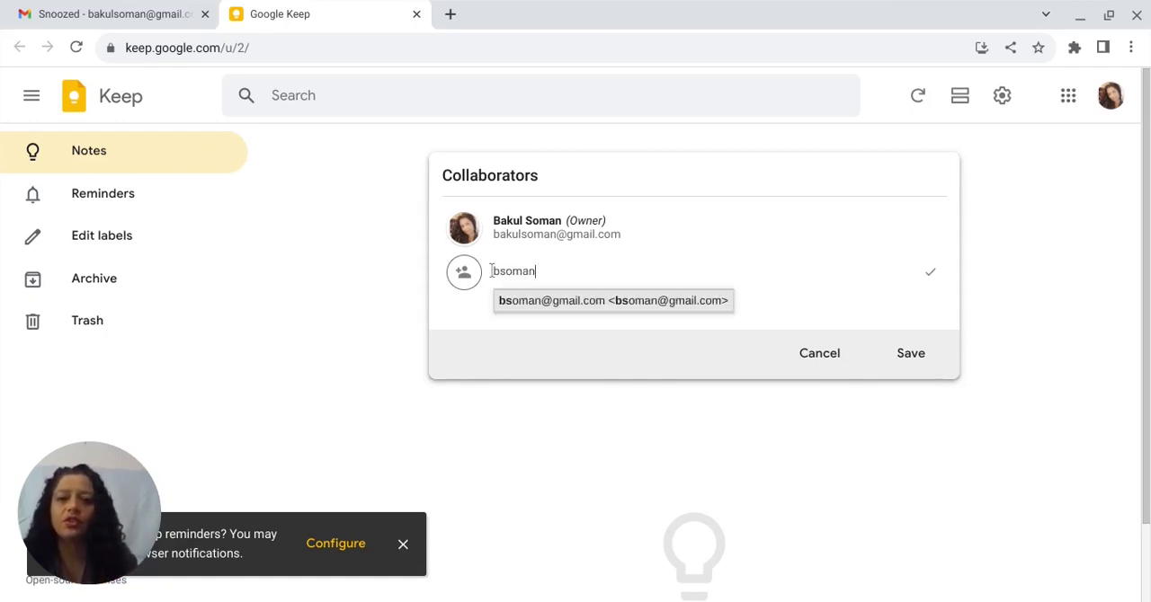
click(558, 301)
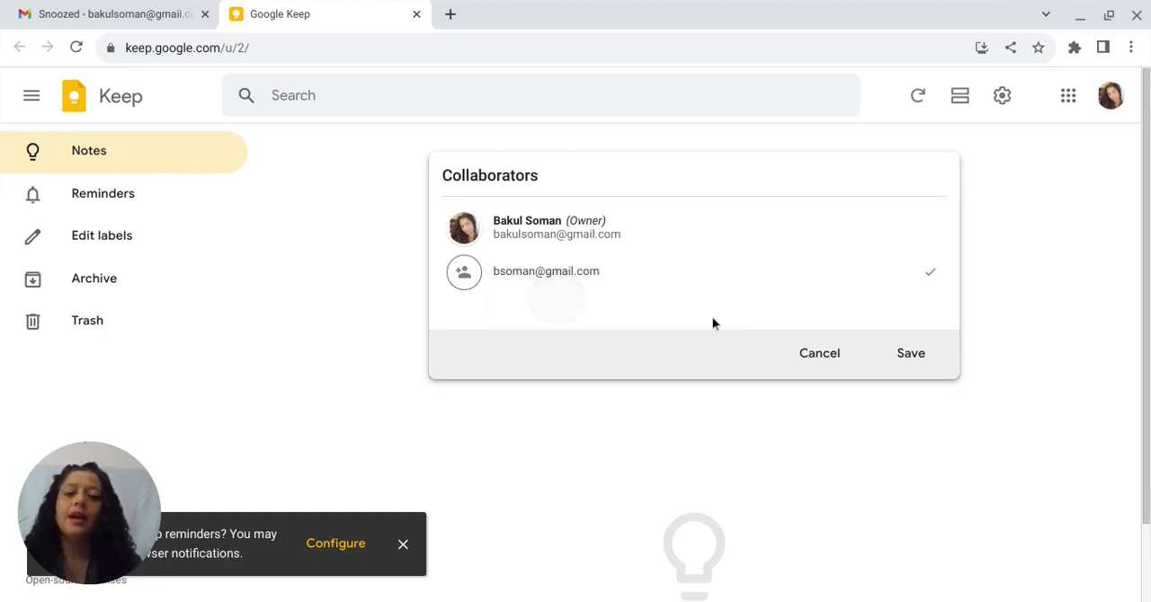
click(910, 358)
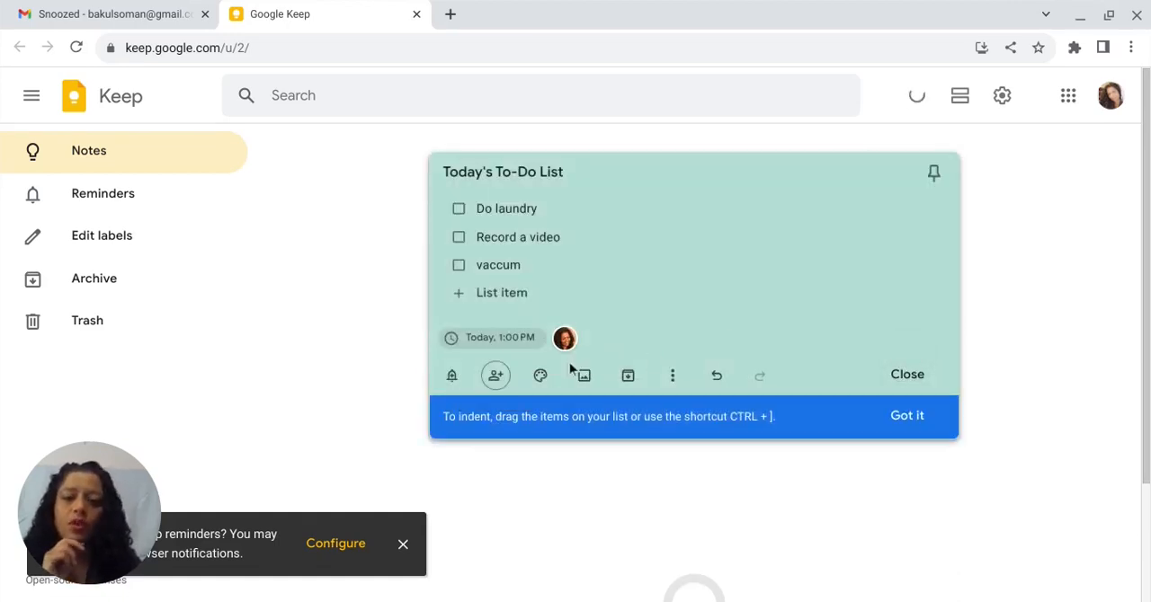
- Try the fruit-and-vegetable and Music background images on the note, and return to having no background image
click(540, 378)
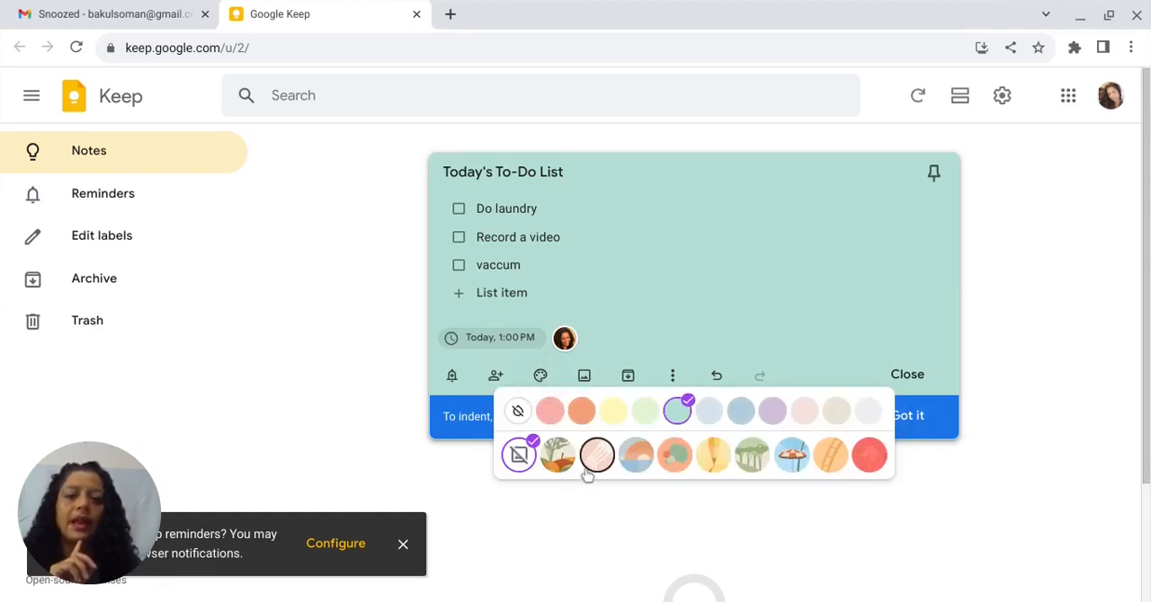
click(557, 456)
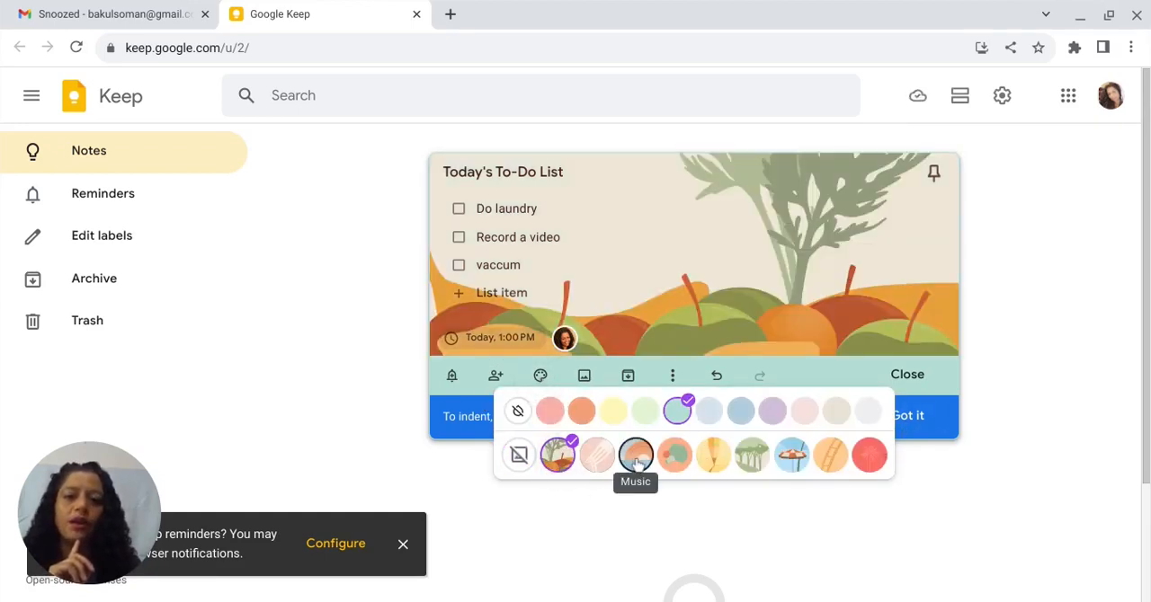
click(631, 459)
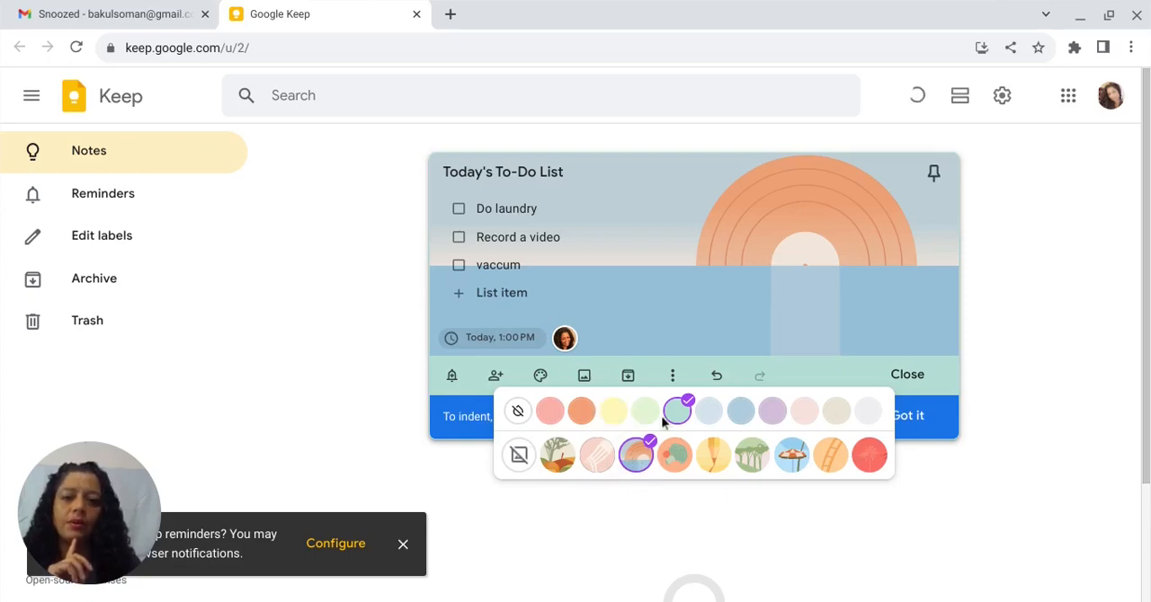
click(516, 456)
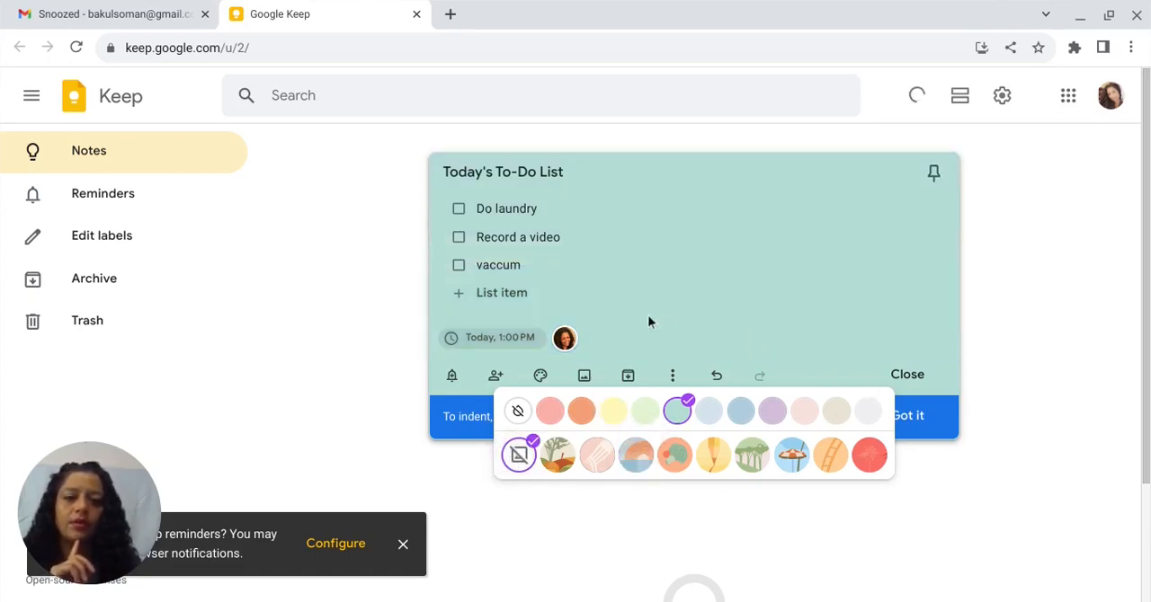
click(642, 318)
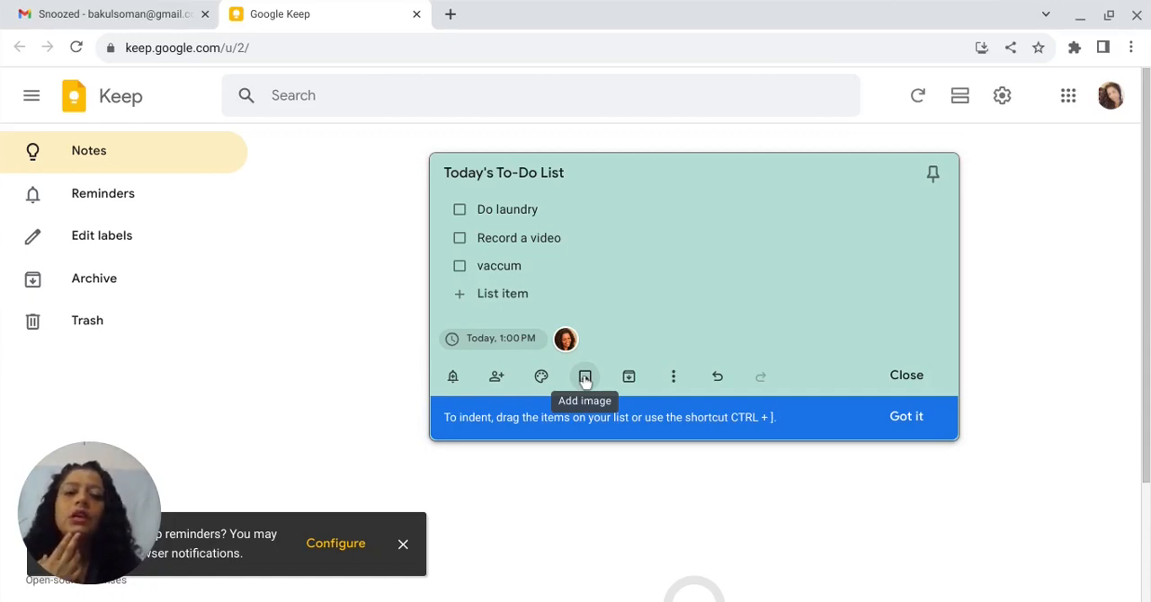
- Add the Daily Quordle 573 image to the to-do note, view it enlarged, and look through the note with the image
click(585, 378)
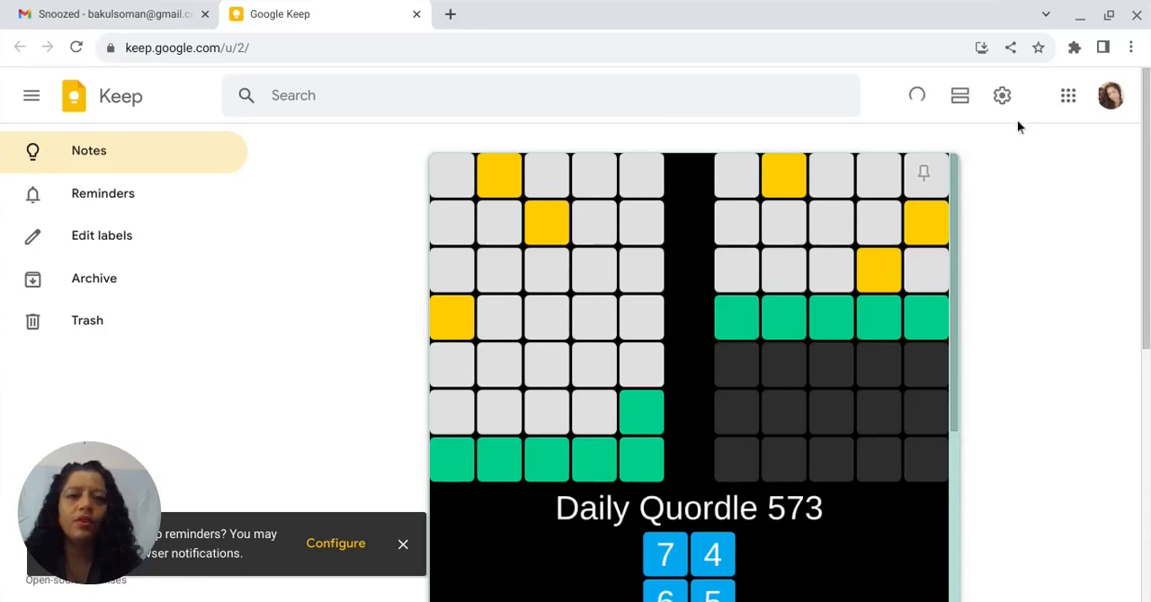
click(911, 185)
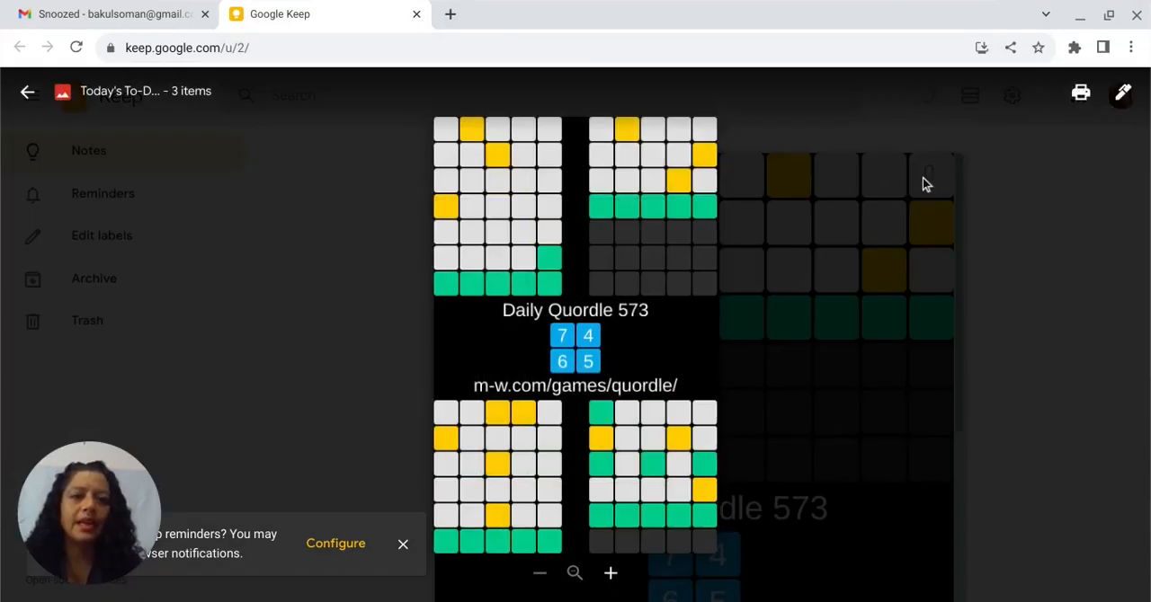
click(29, 91)
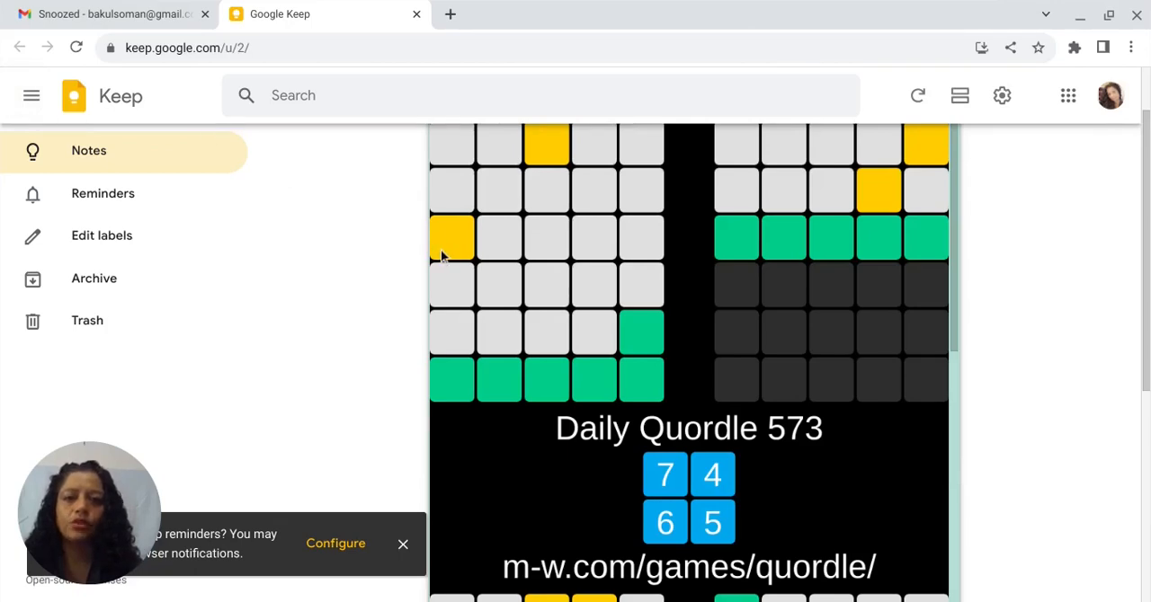
scroll(441, 253, down, 5)
scroll(441, 253, up, 5)
scroll(441, 249, down, 5)
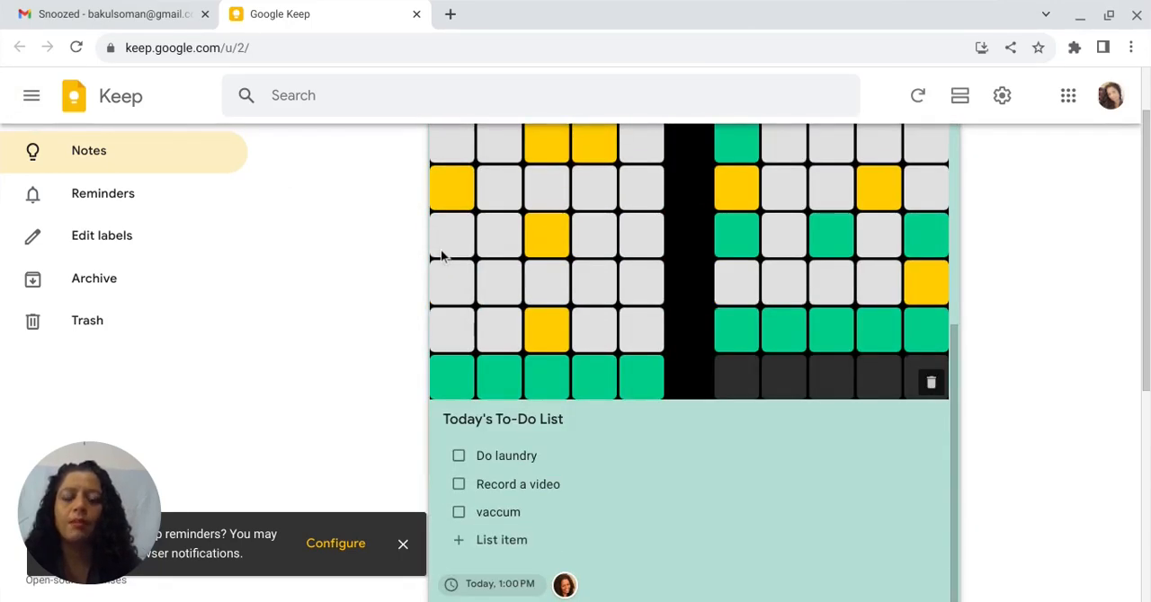
scroll(441, 249, up, 1)
scroll(546, 212, down, 2)
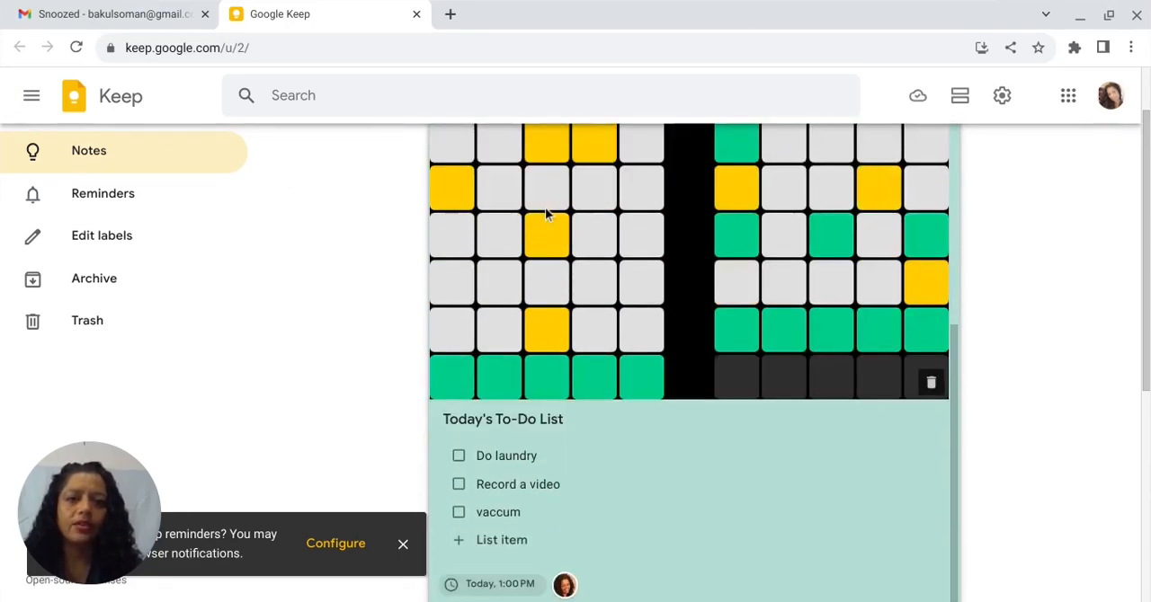
scroll(545, 212, up, 5)
scroll(545, 213, down, 5)
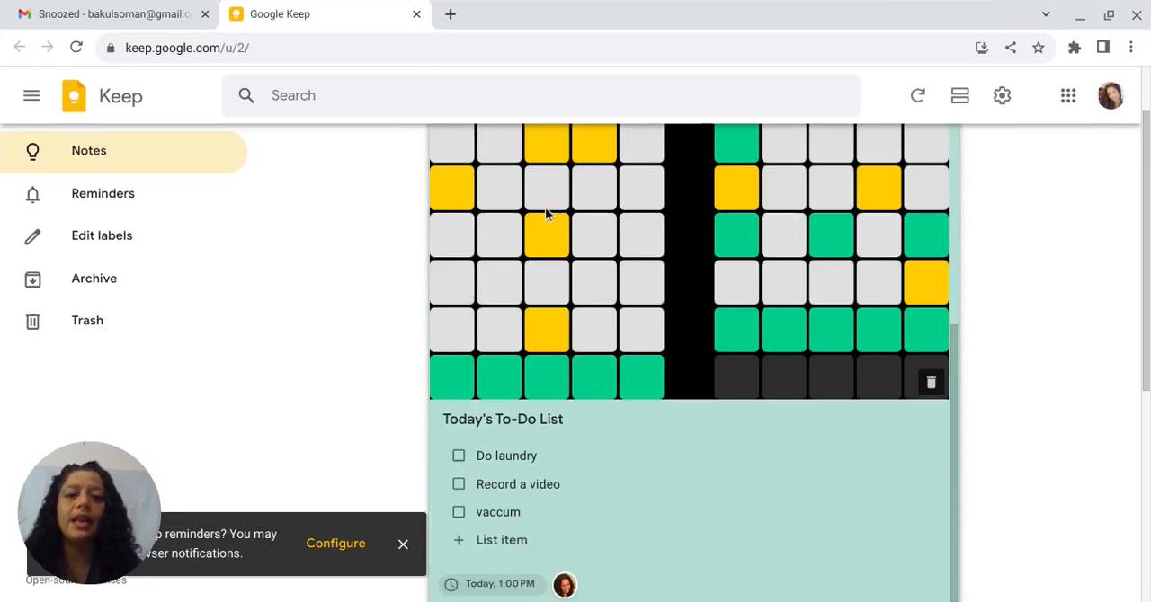
- Remove the Daily Quordle image from the to-do note and dismiss the notification
click(932, 383)
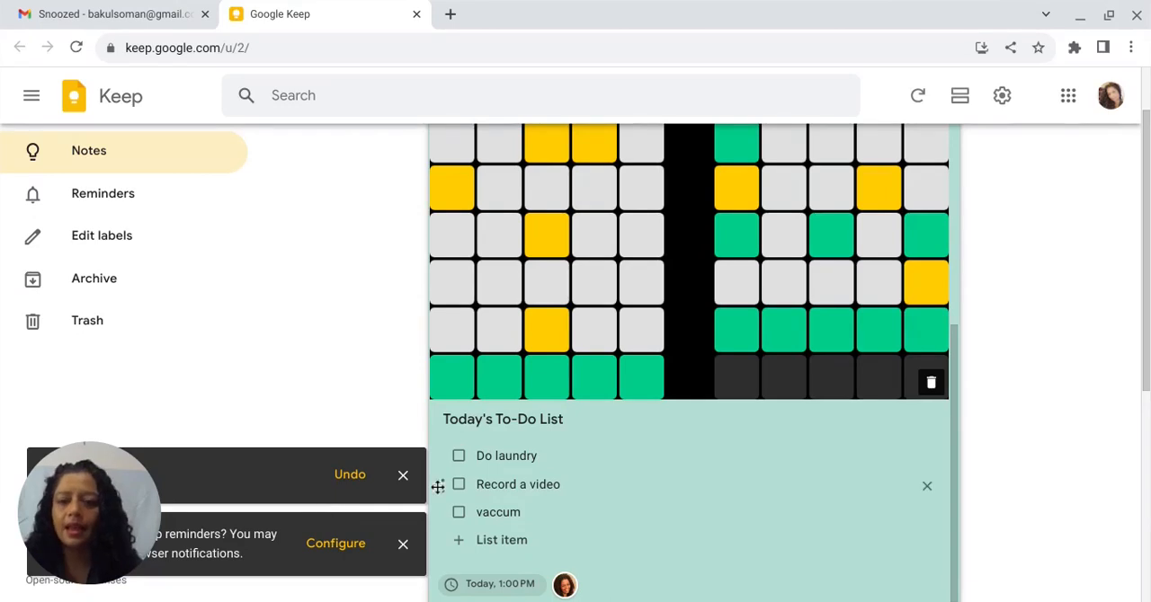
click(403, 476)
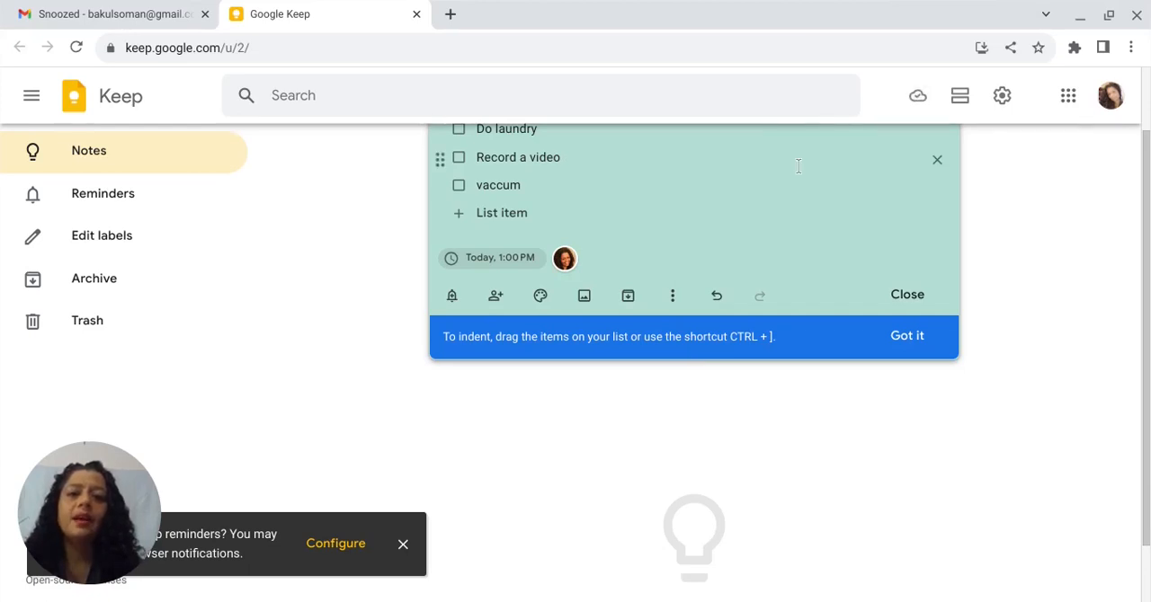
- Close the to-do note and create a new note titled "Important Info"
click(1023, 194)
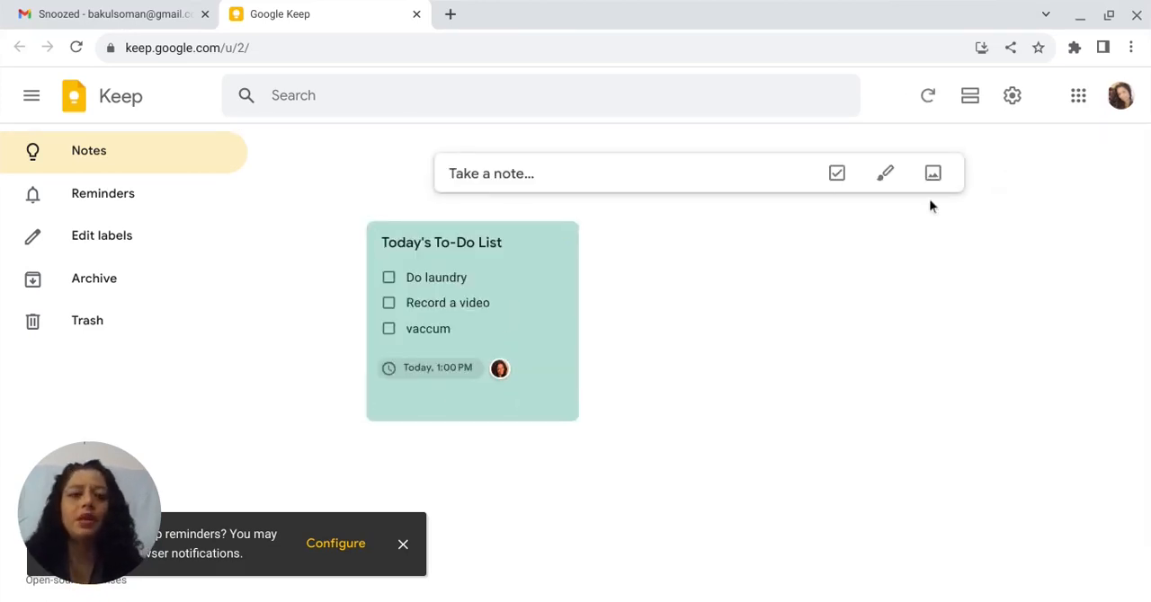
click(563, 174)
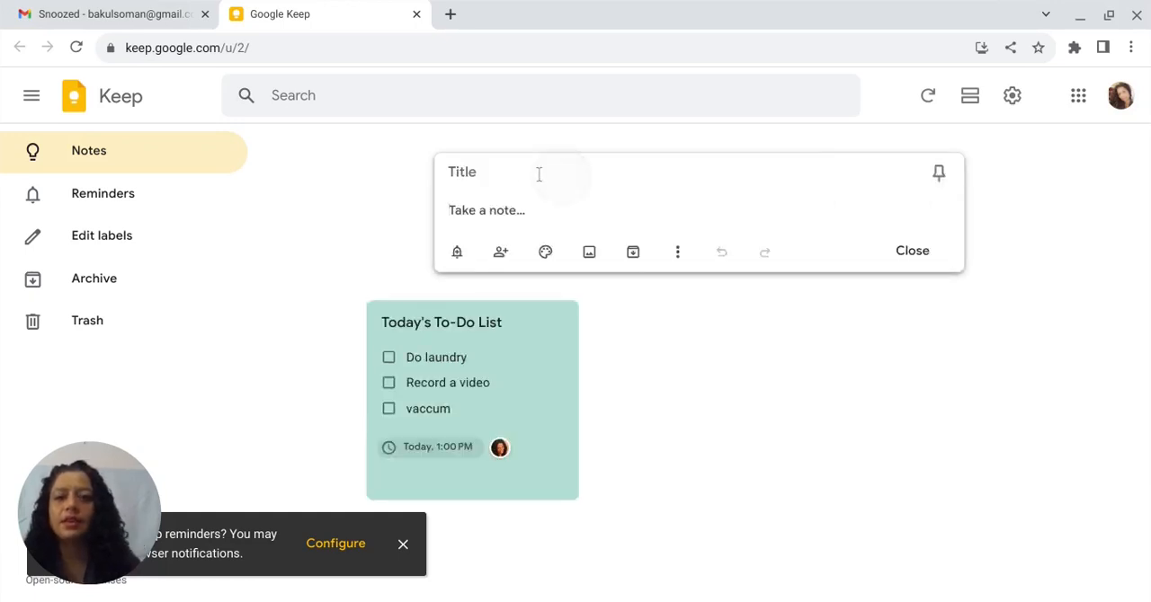
click(496, 175)
text(IMportnt)
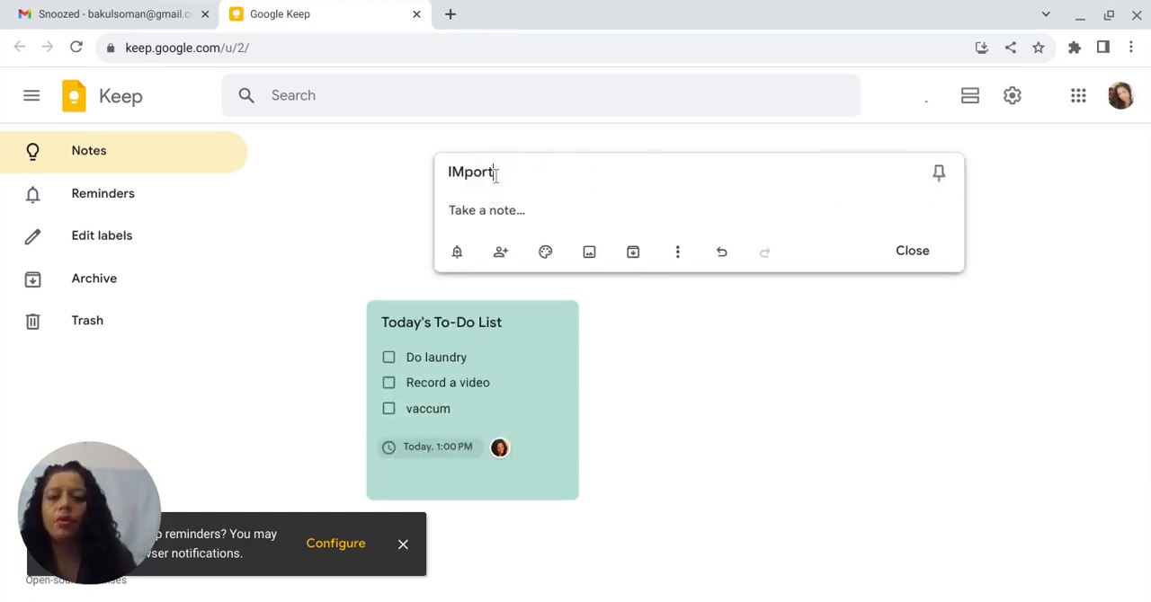
key(BackSpace)
key(BackSpace)
key(BackSpace)
key(BackSpace)
key(BackSpace)
key(BackSpace)
key(BackSpace)
text(m)
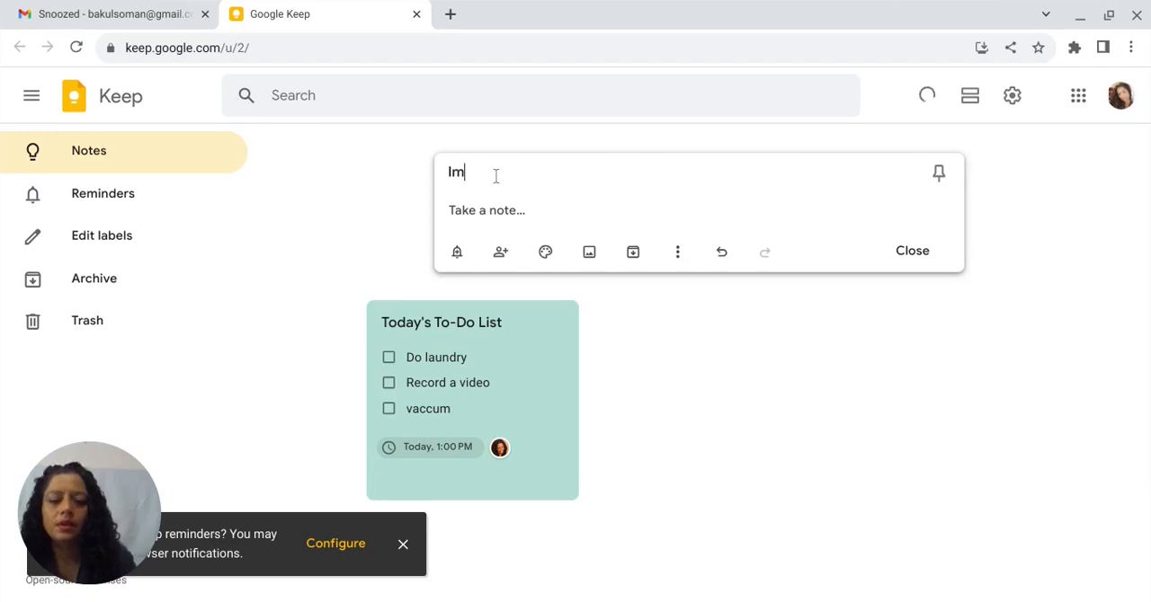
text(portant Info)
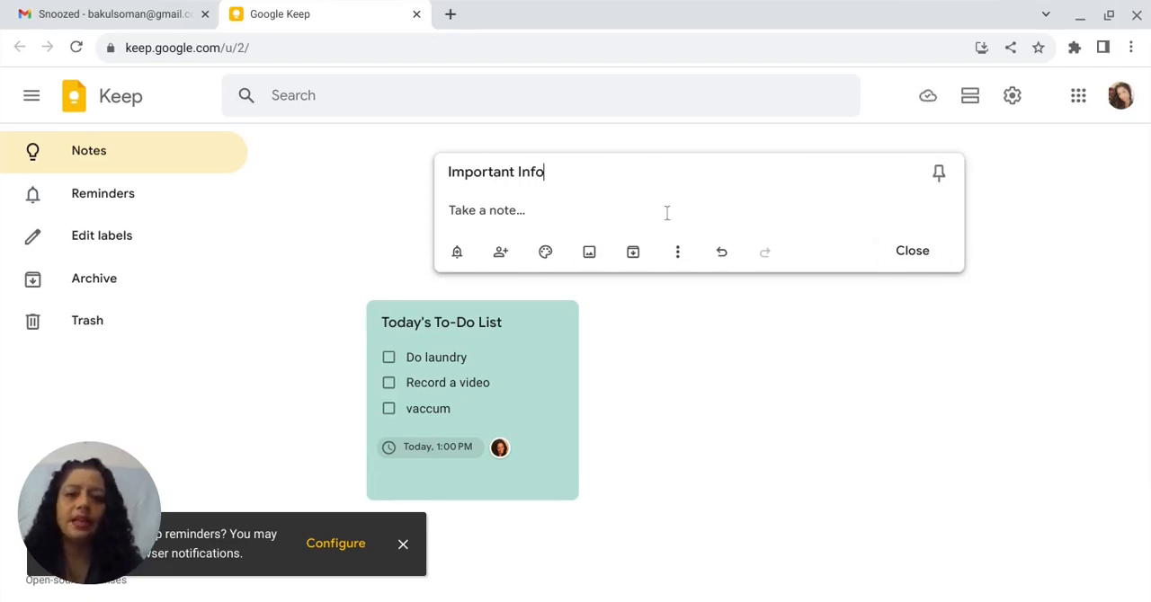
click(689, 483)
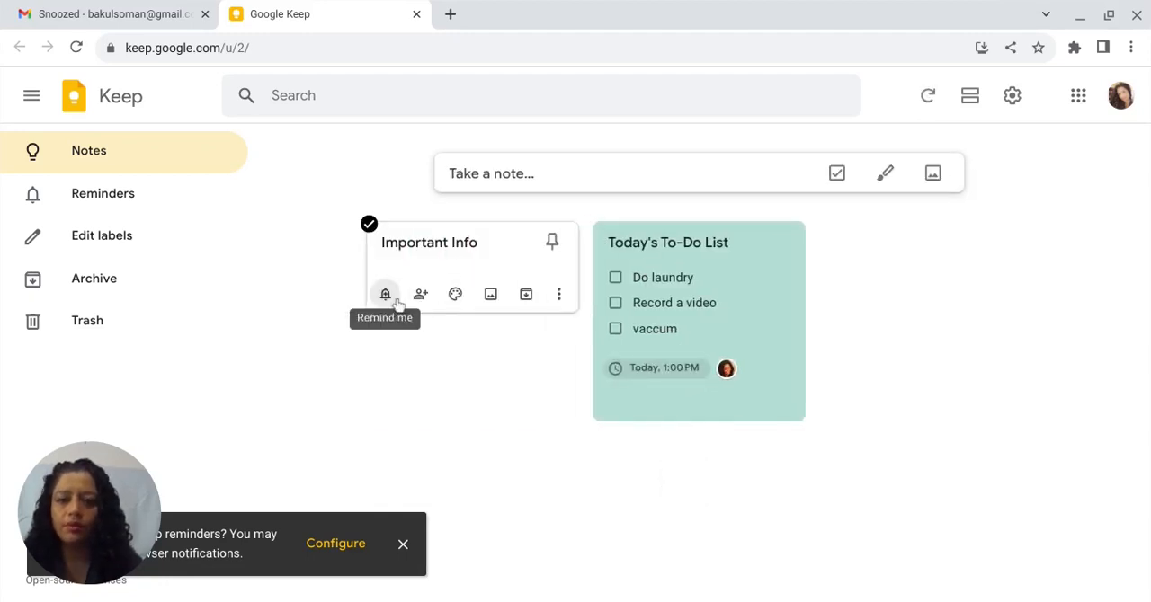
- Set the background colour of the Important Info note to yellow
click(452, 297)
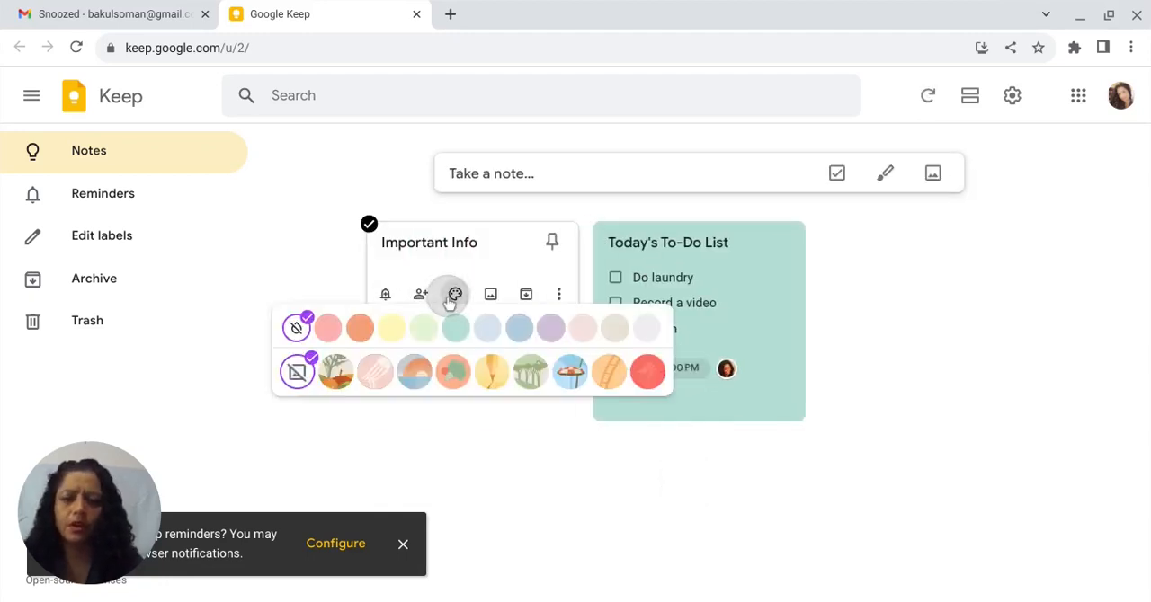
click(392, 331)
click(480, 459)
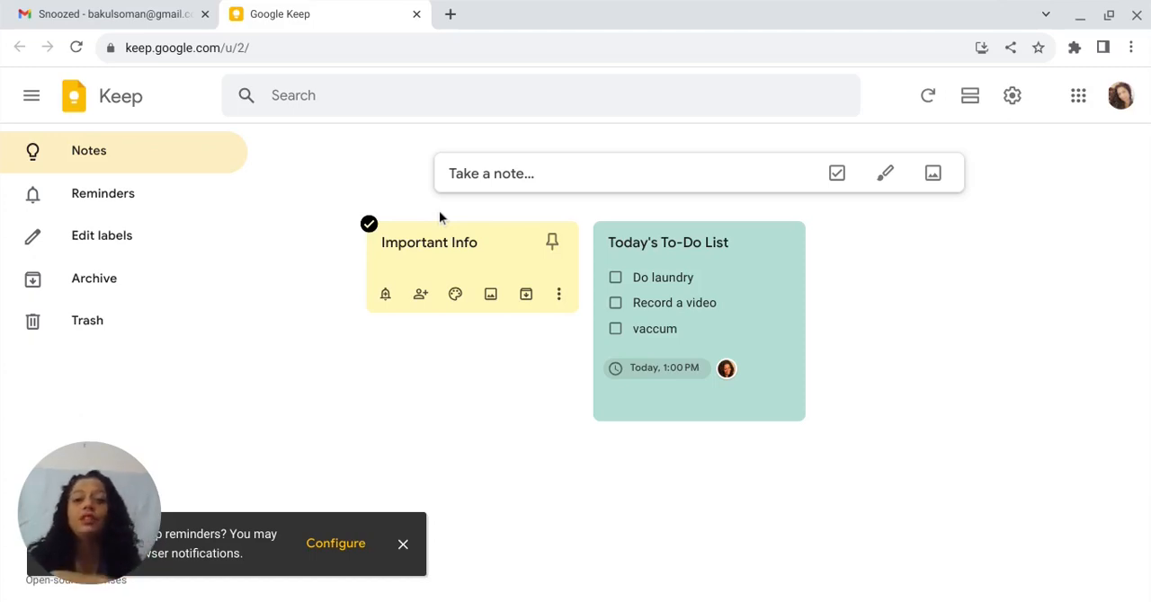
- Add the "Sneezy the Snowman" book cover image to the Important Info note and close the note
click(506, 298)
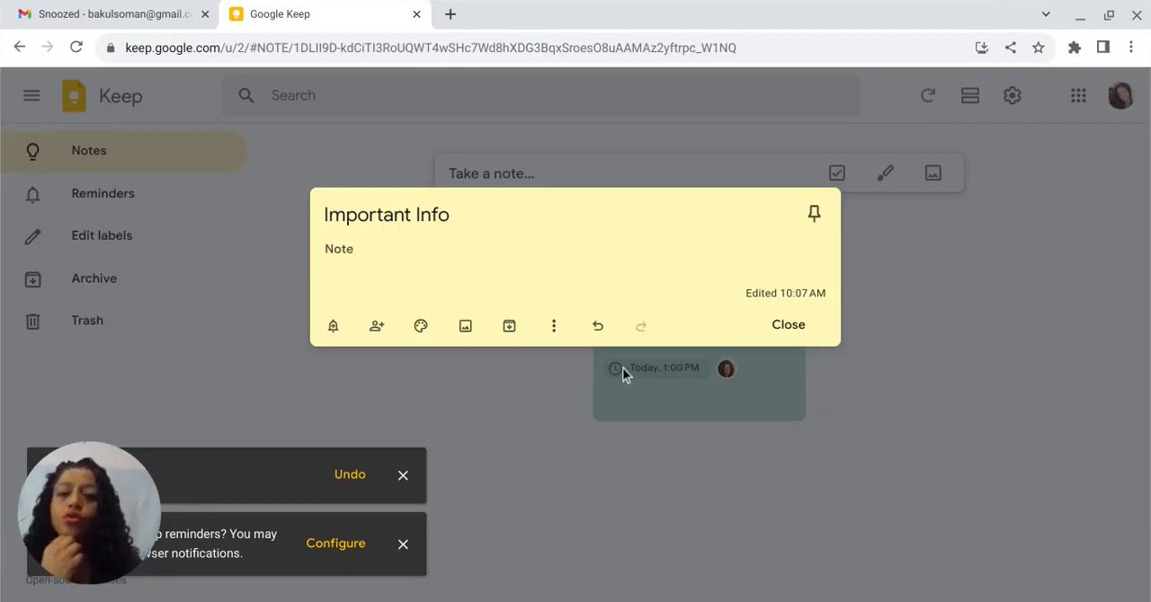
click(465, 327)
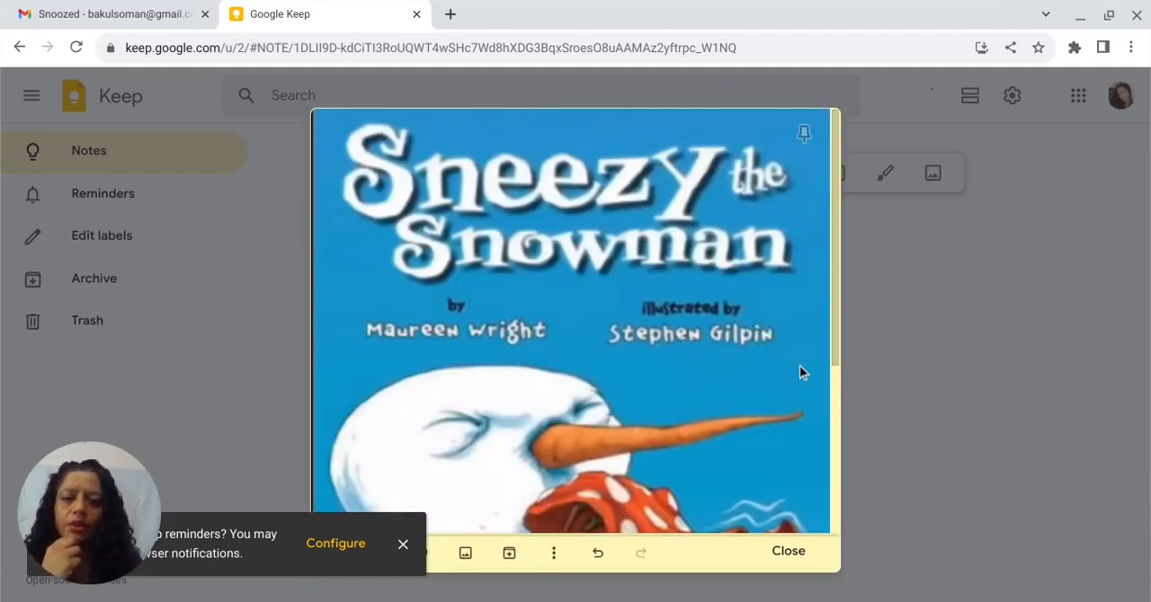
click(403, 548)
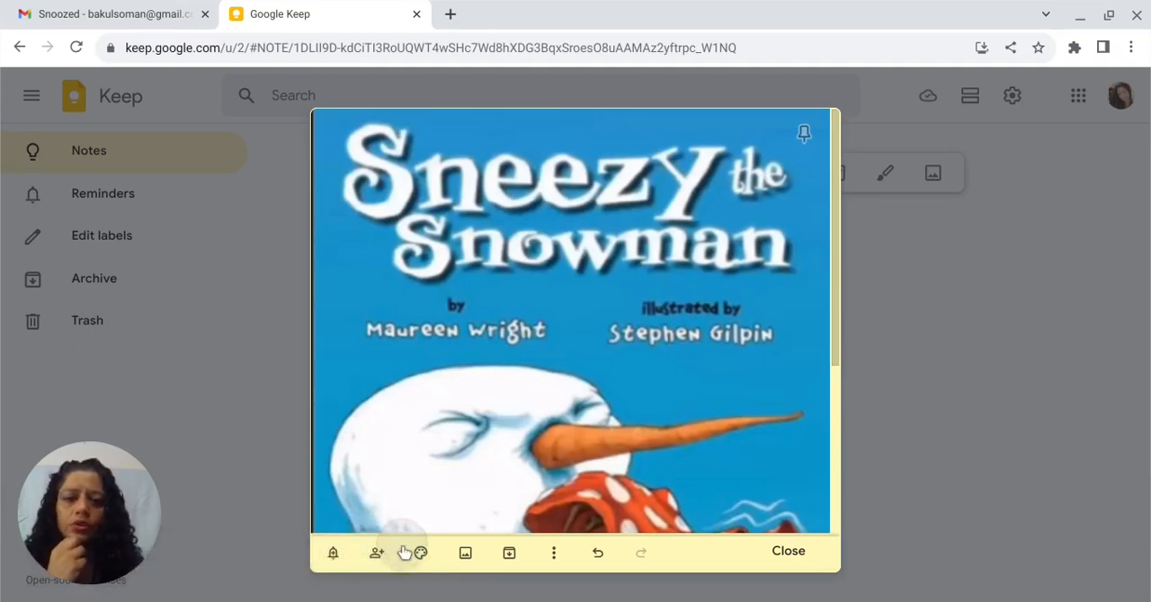
click(957, 459)
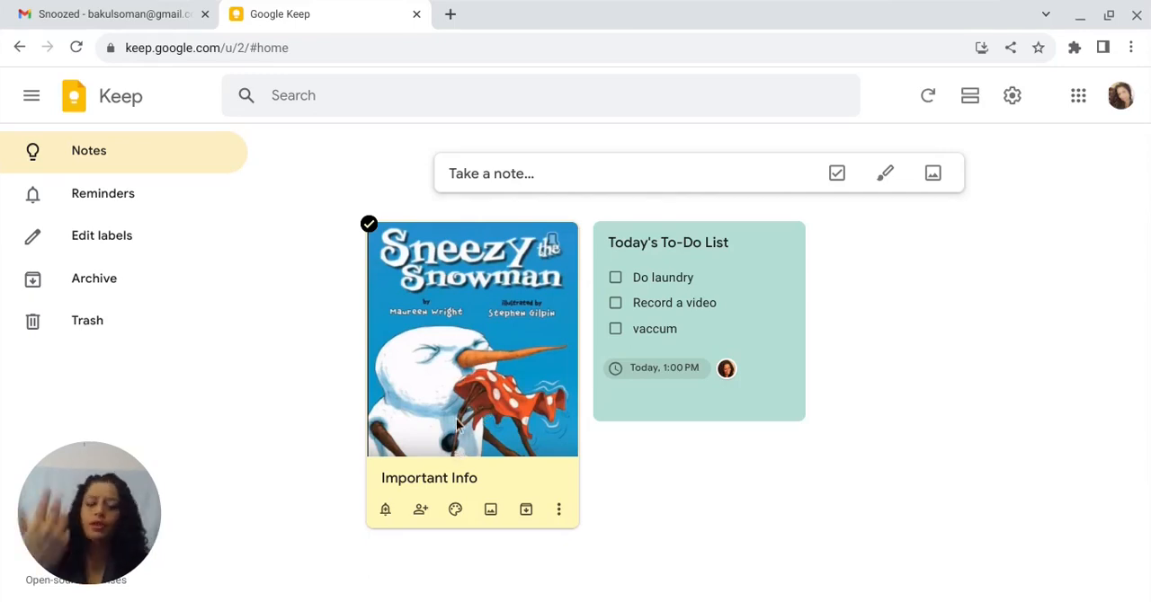
- Reopen the Important Info note, delete its "Sneezy the Snowman" image, and close the note
click(487, 423)
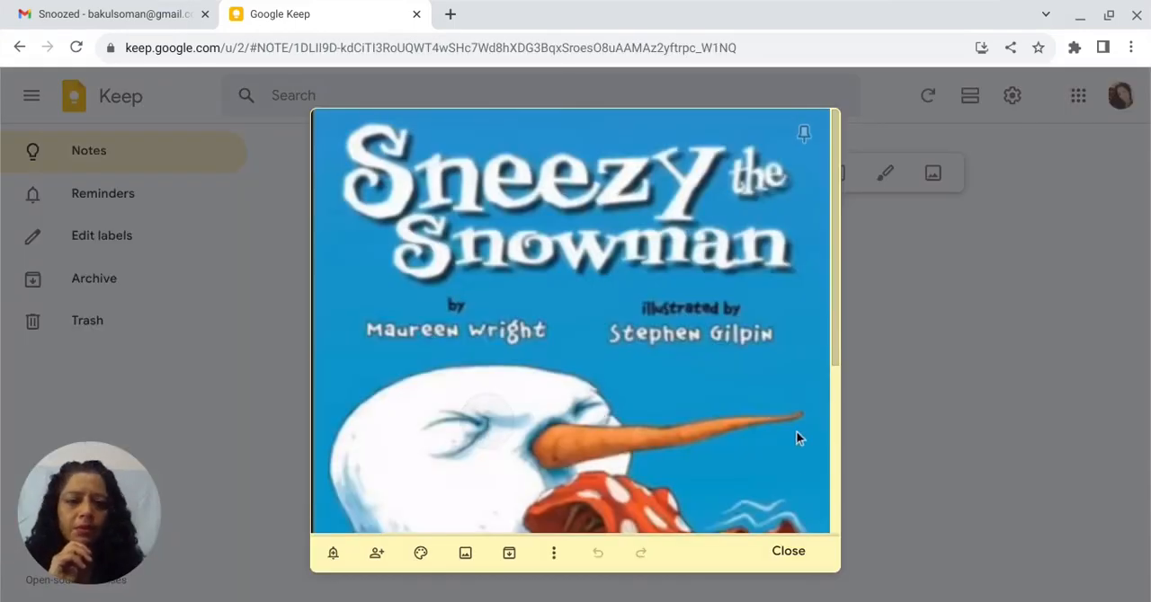
scroll(487, 471, down, 3)
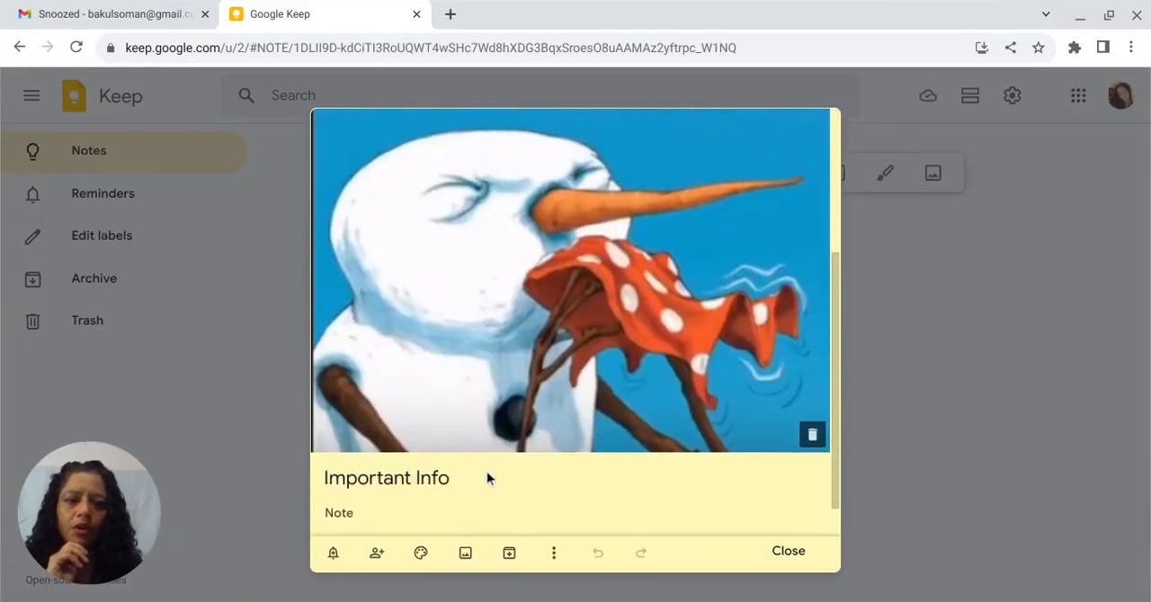
click(814, 435)
click(907, 354)
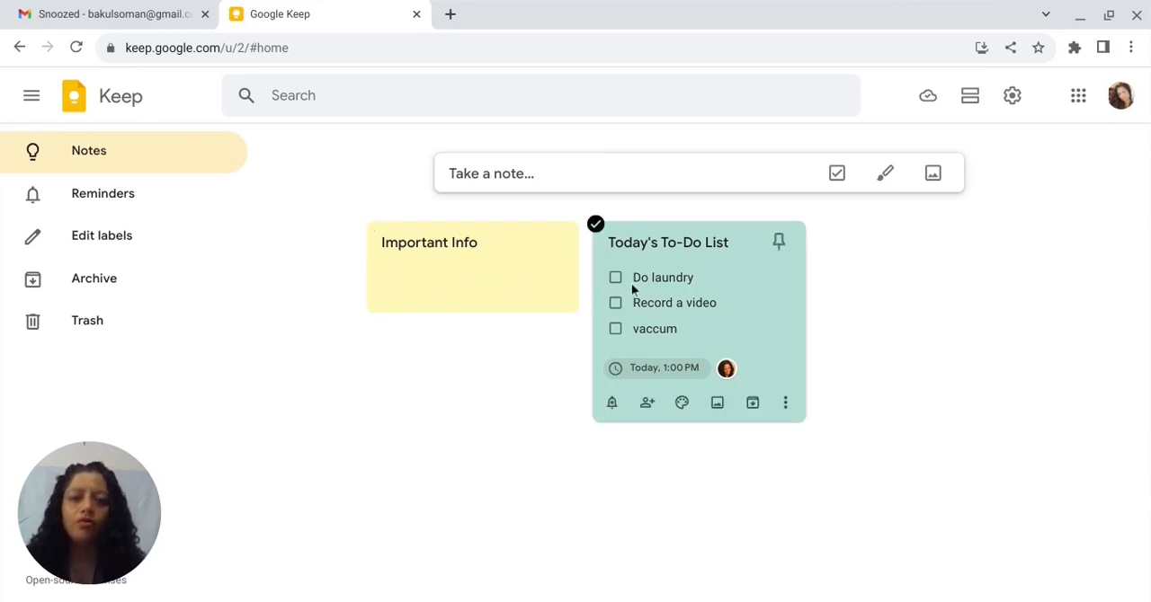
- Rearrange the notes so that Today's To-Do List comes before Important Info
drag(631, 283, 295, 345)
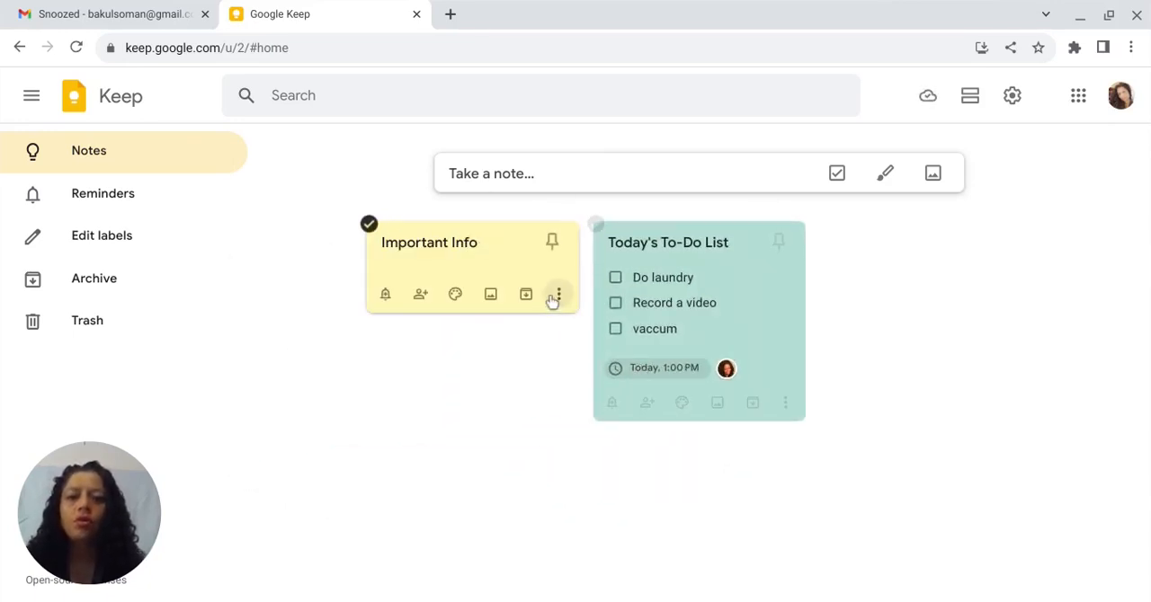
drag(552, 298, 871, 325)
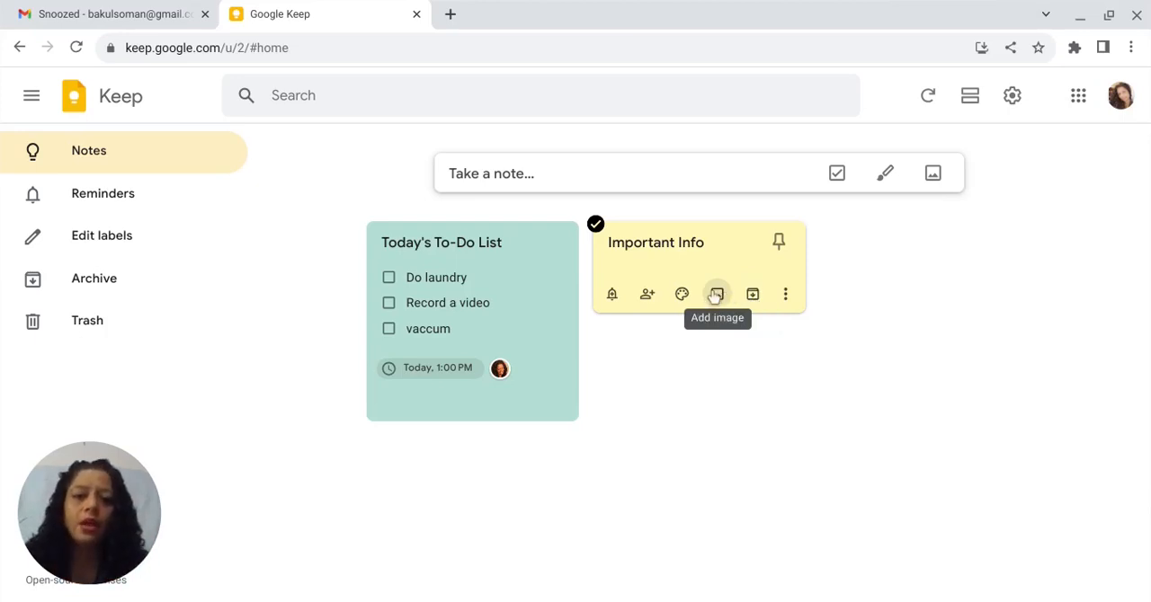
- Open the Today's To-Do List note, dismiss its indenting hint, and copy the note to Google Docs
click(785, 297)
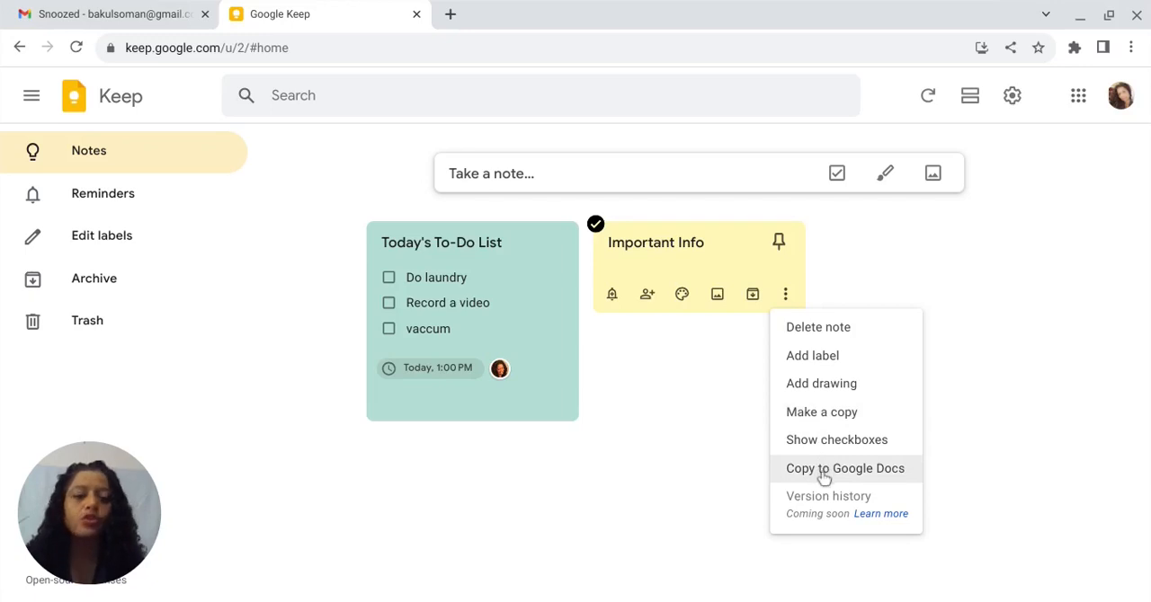
click(531, 334)
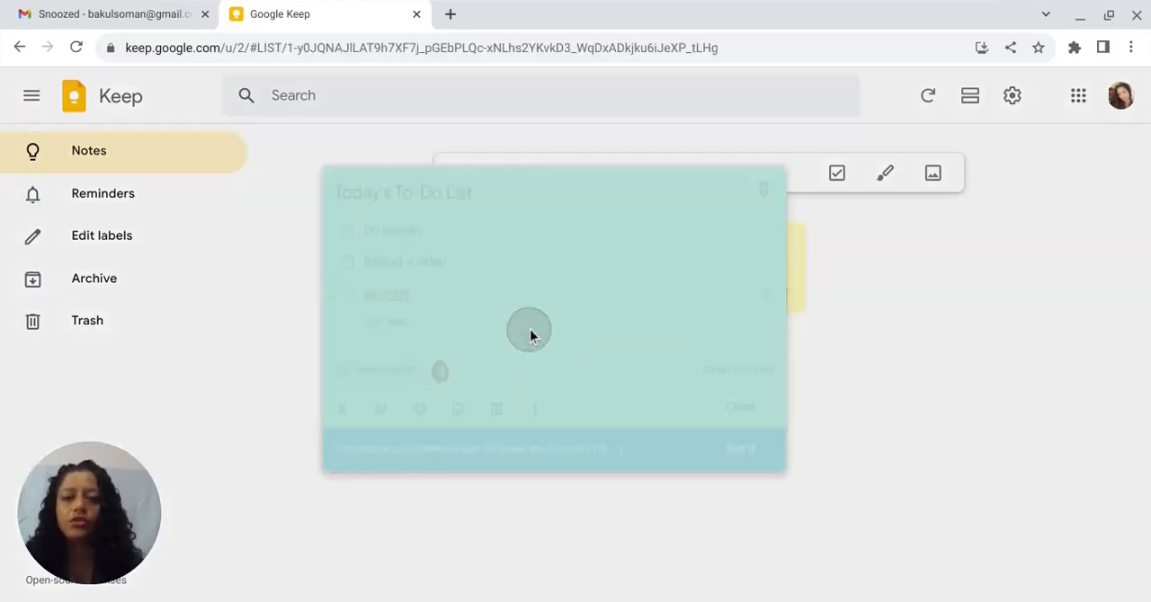
click(791, 443)
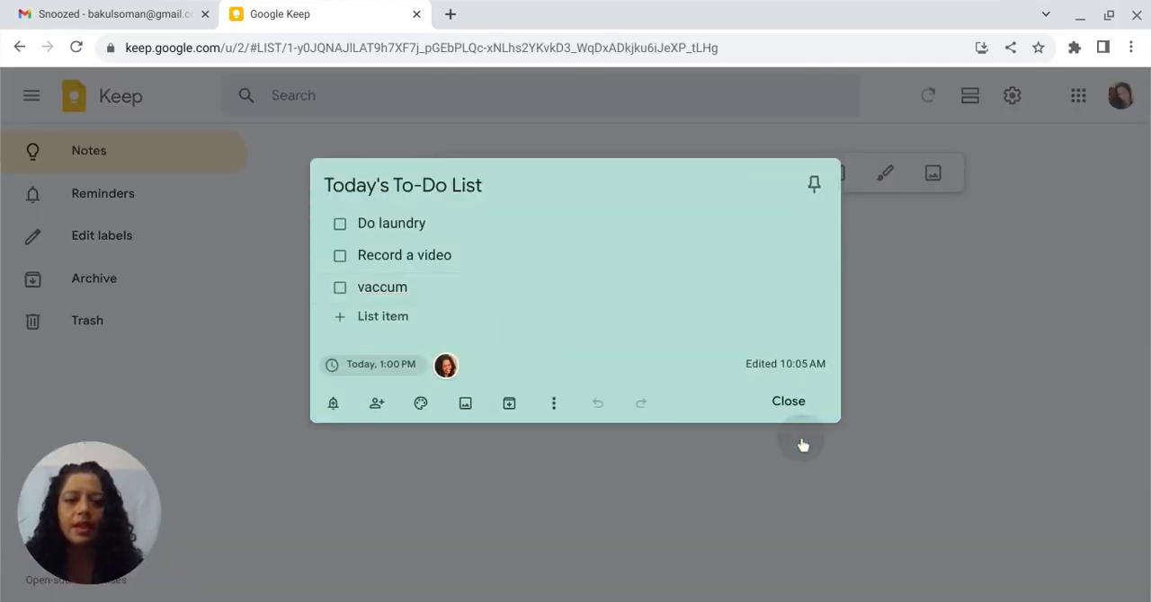
click(554, 406)
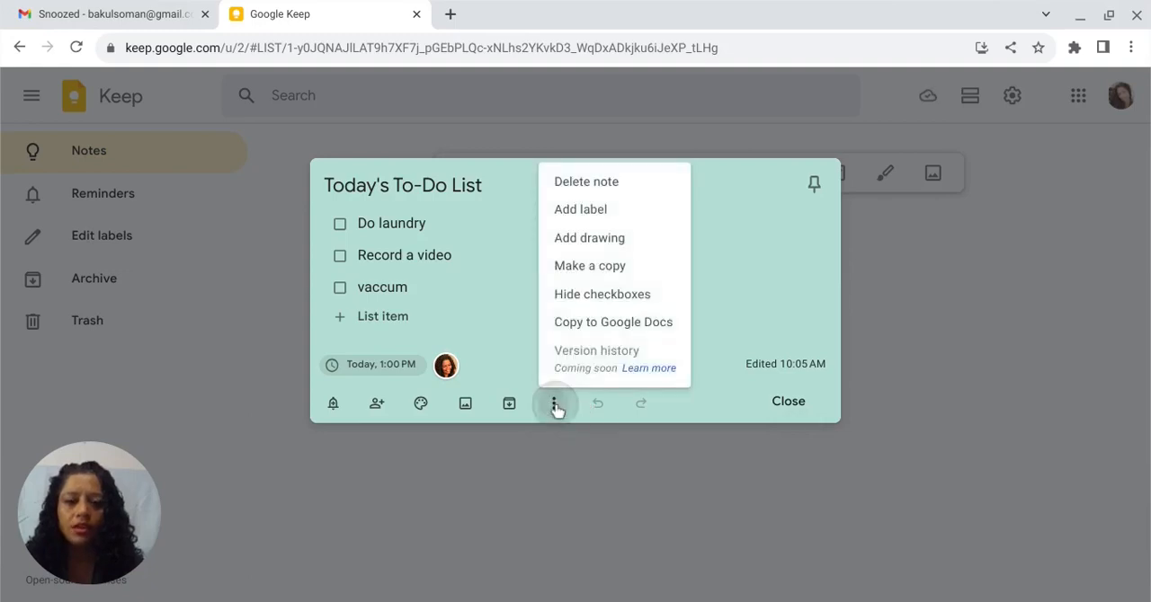
click(600, 331)
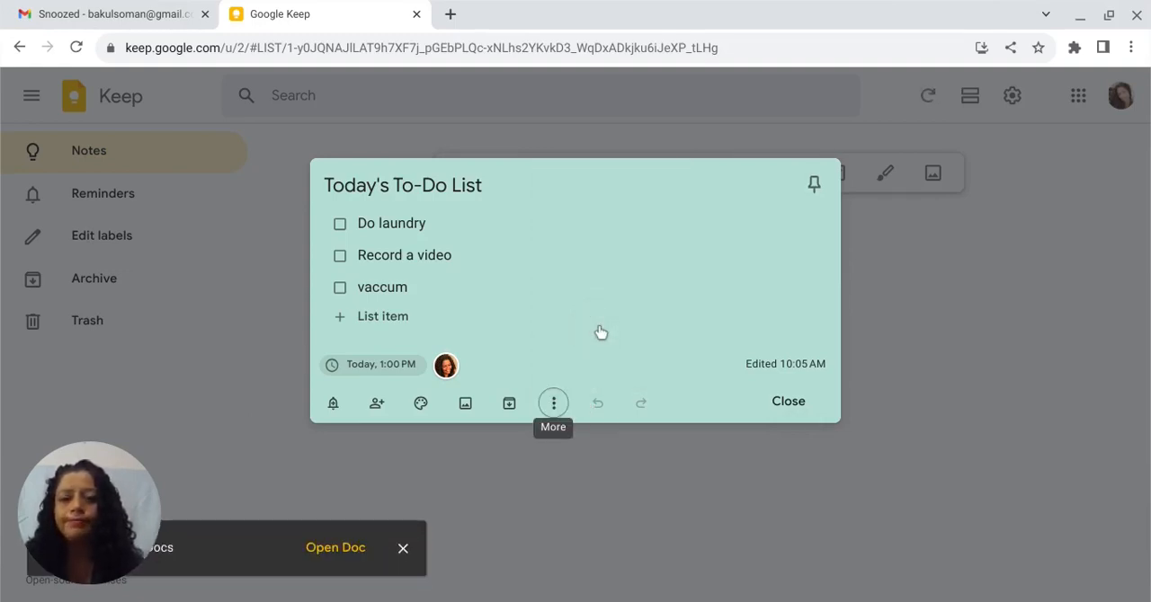
- View the to-do list's copy in Google Docs, return to Google Keep, and close the note
click(347, 559)
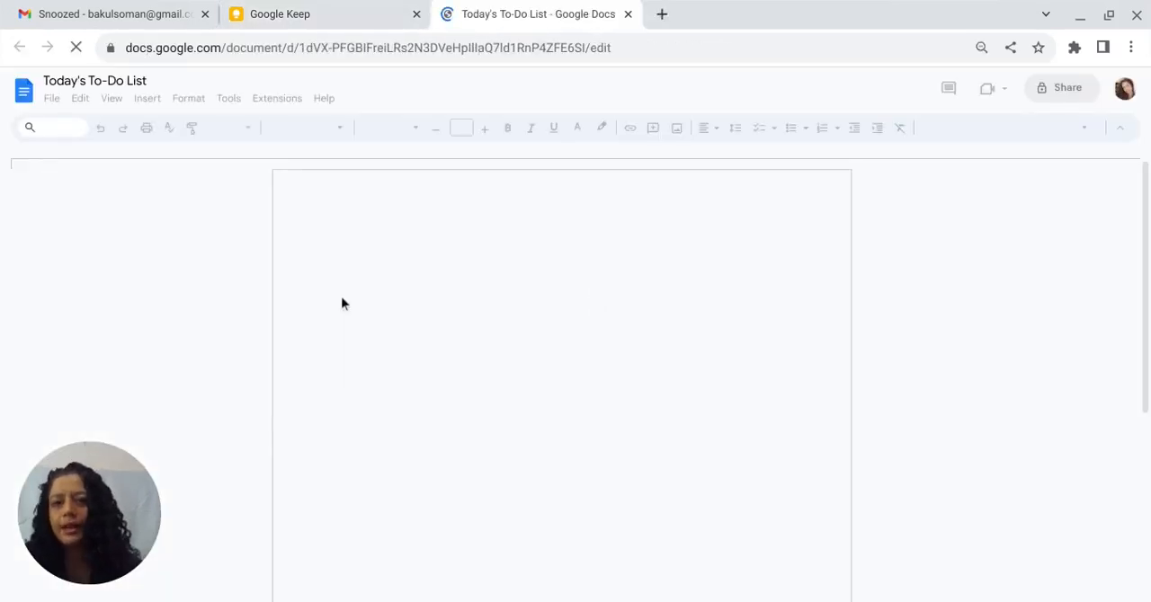
click(628, 13)
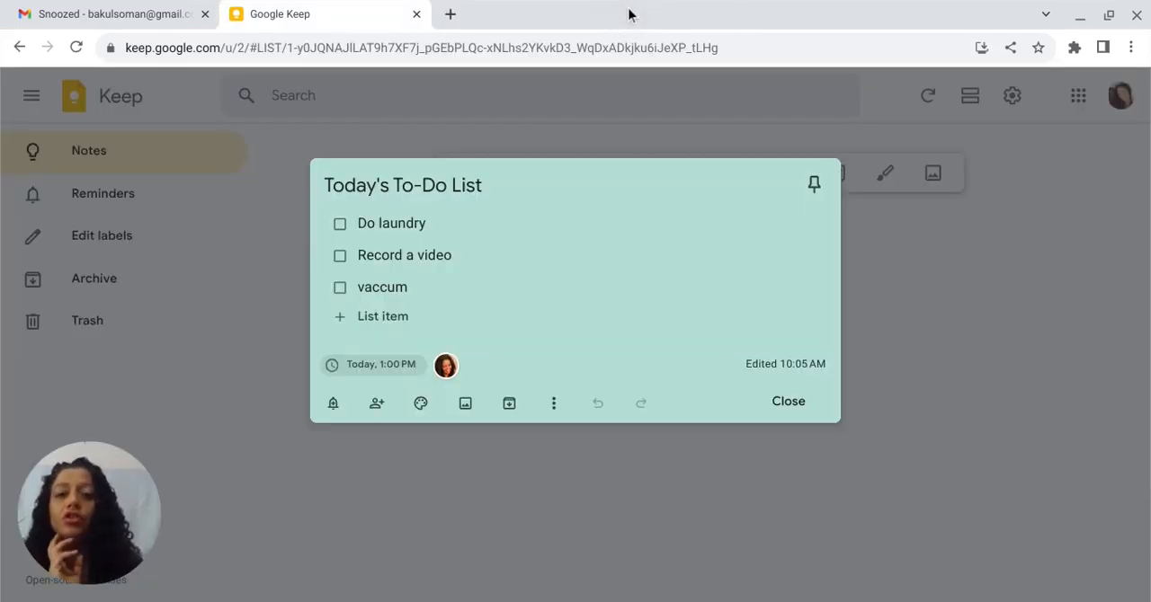
click(958, 394)
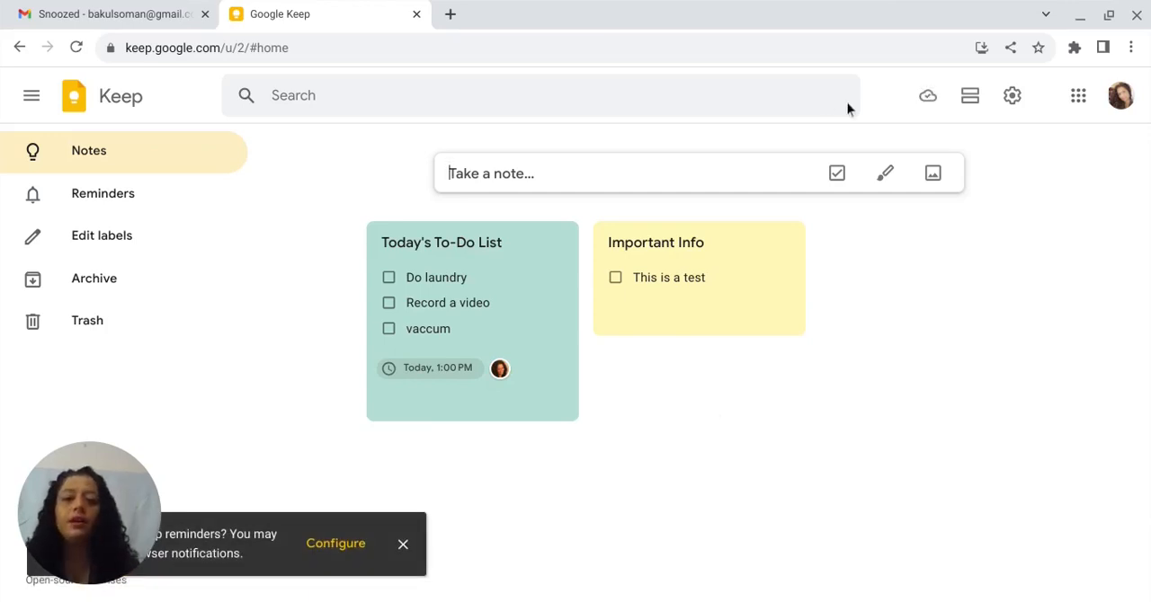
- Bring up the action options of the Important Info note
mouse_move(683, 286)
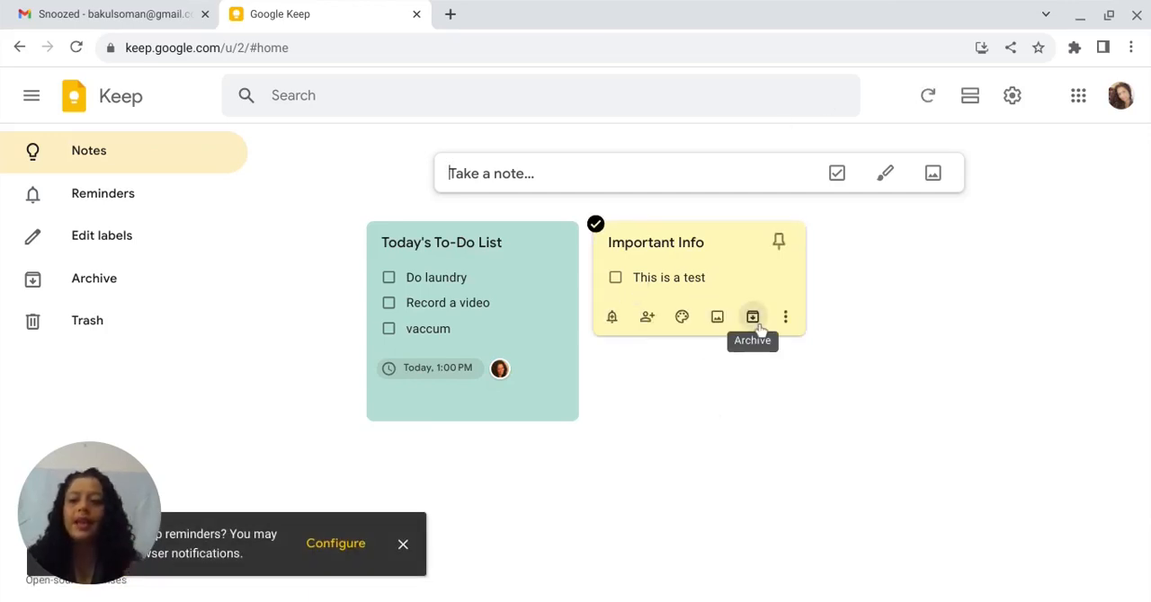